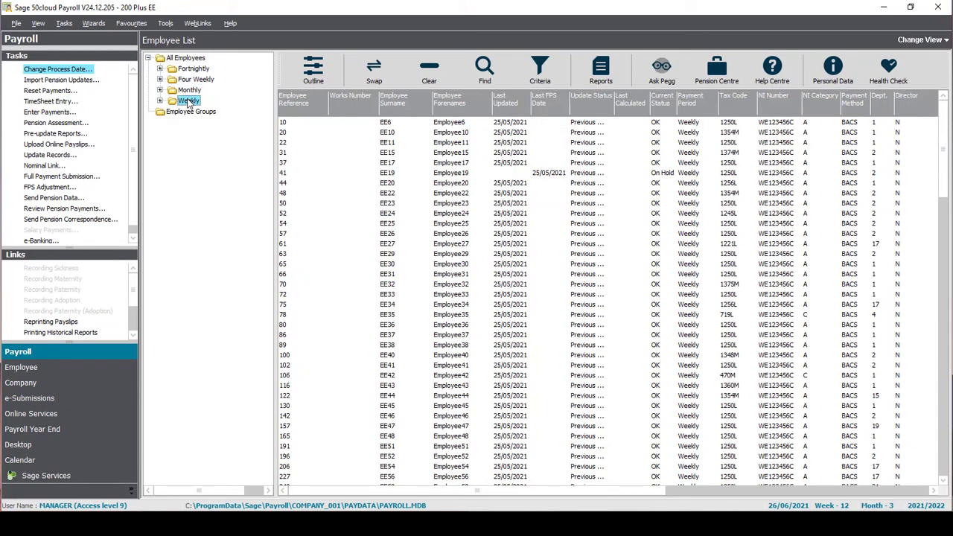
- Browse the monthly payroll employees by department, including Direct Labour - Shenstone, Purchase, IT and Sales
{"action": "left_click", "coordinate": [160, 90]}
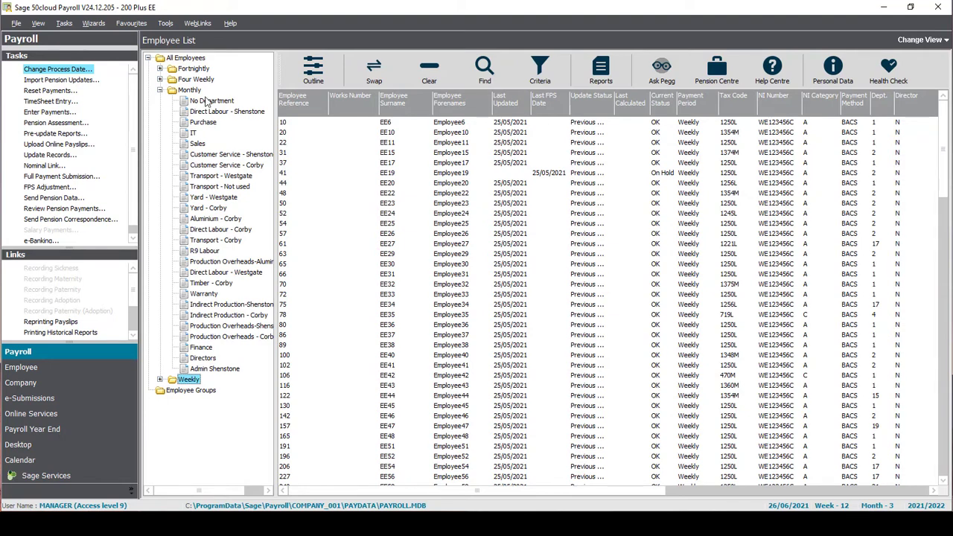
{"action": "left_click", "coordinate": [185, 58]}
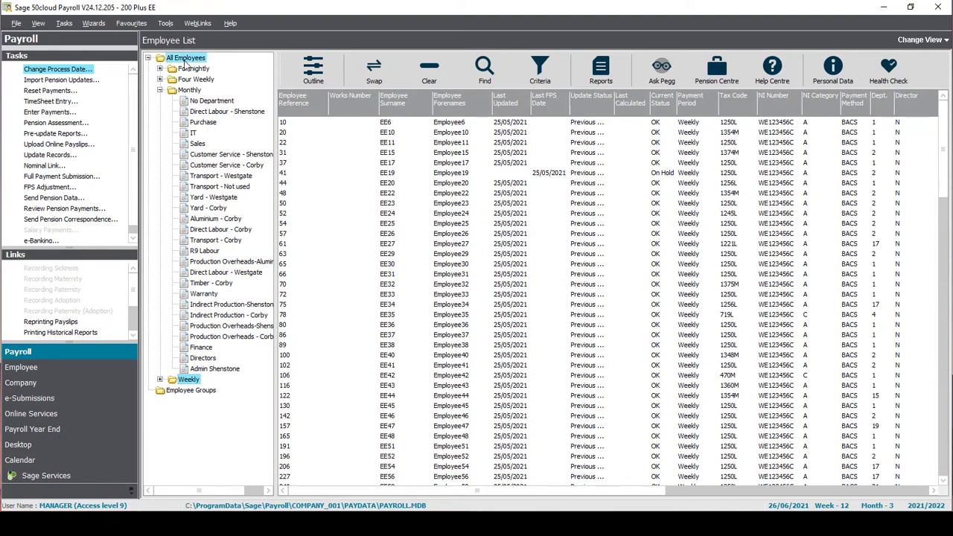
{"action": "left_click", "coordinate": [189, 90]}
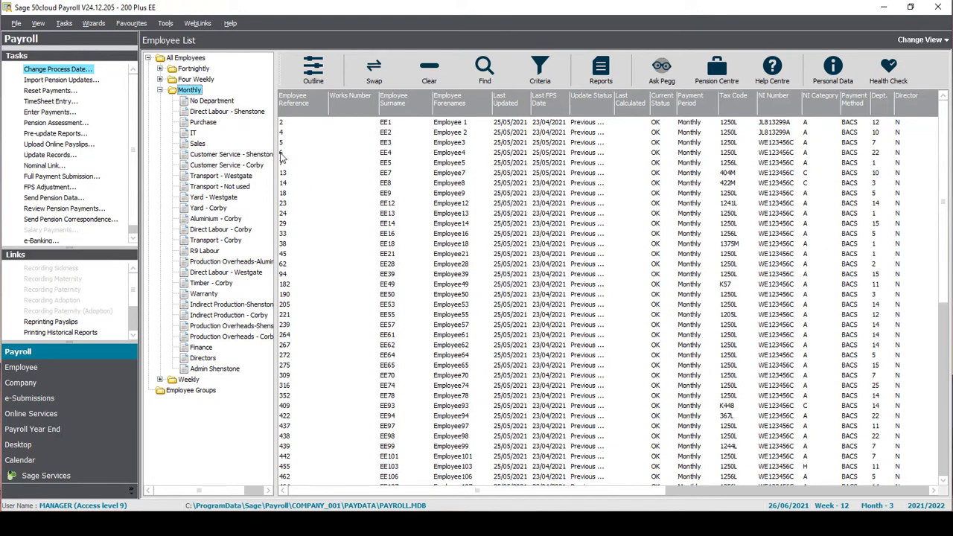
{"action": "left_click", "coordinate": [211, 111]}
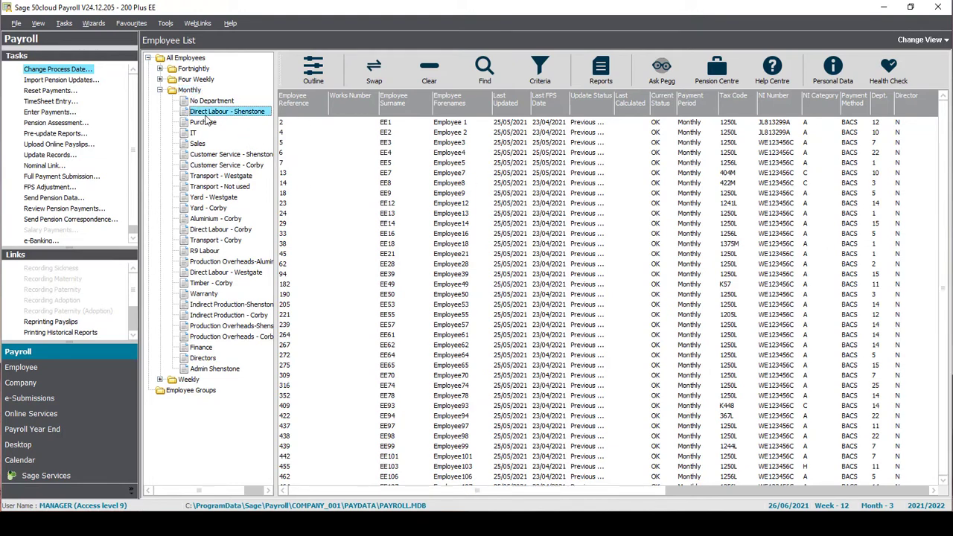
{"action": "left_click", "coordinate": [203, 123]}
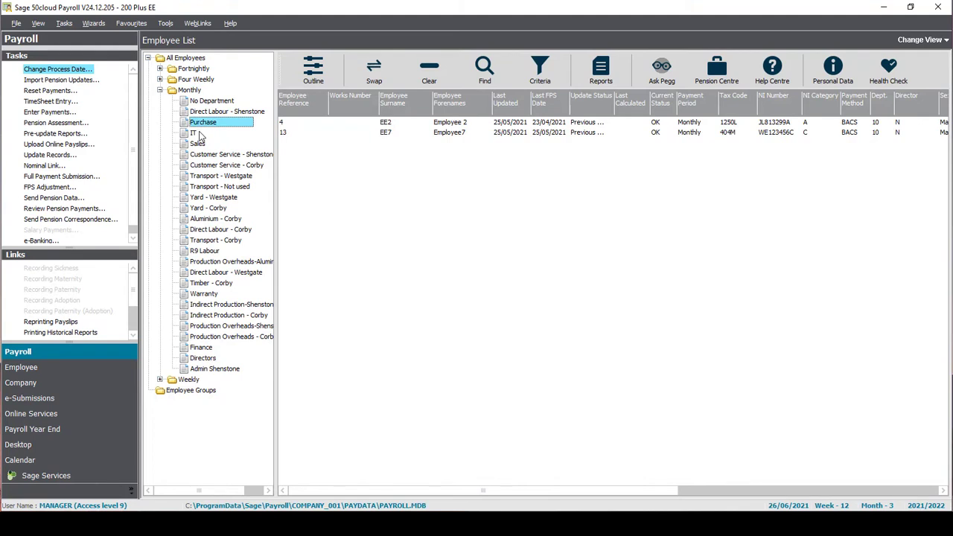
{"action": "left_click", "coordinate": [199, 133]}
{"action": "left_click", "coordinate": [198, 144]}
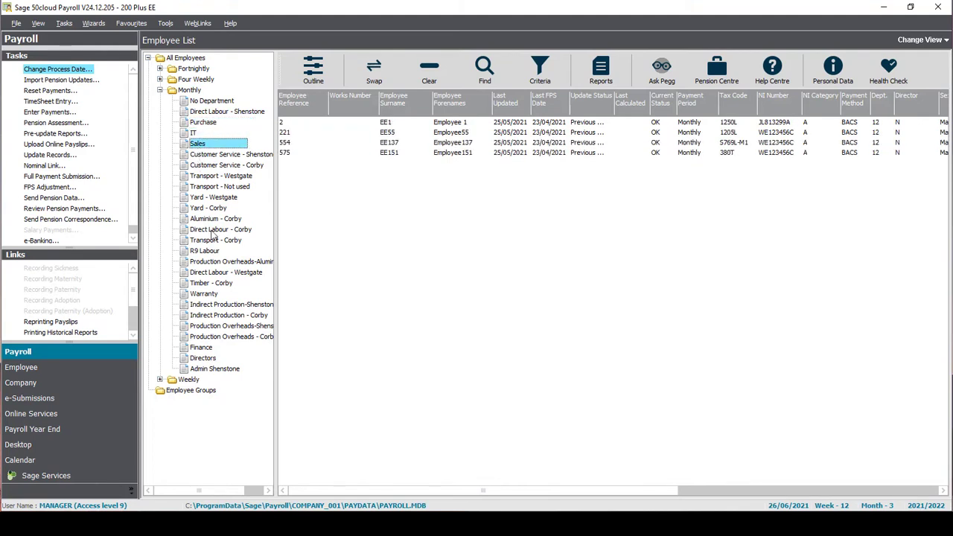
{"action": "left_click", "coordinate": [221, 305]}
- Check the payroll process date and select all employees in the monthly Finance department
{"action": "left_click", "coordinate": [211, 348]}
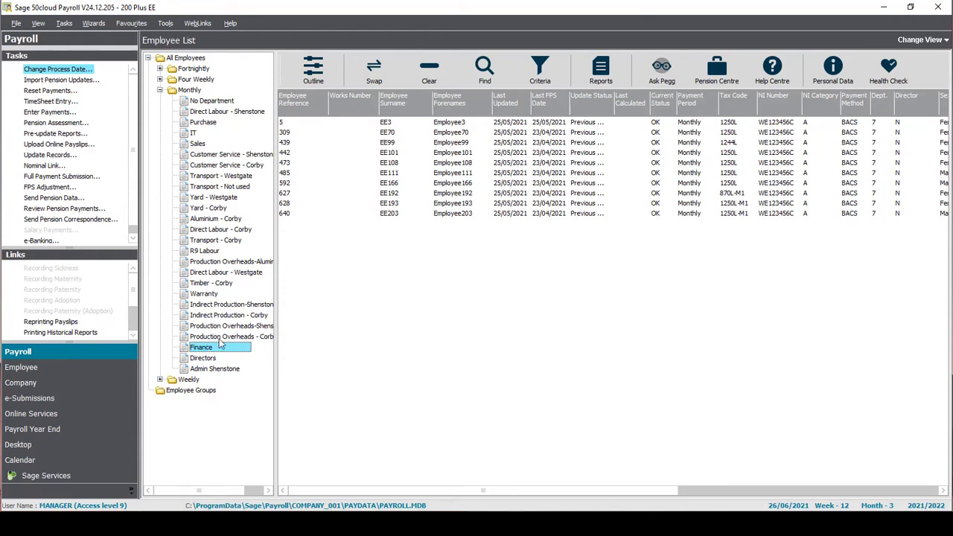
{"action": "left_click", "coordinate": [74, 69]}
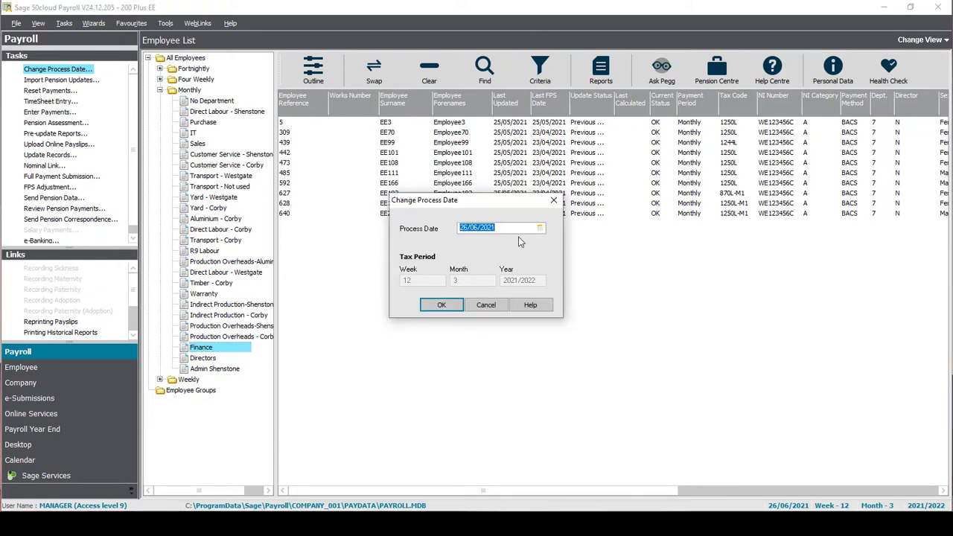
{"action": "left_click", "coordinate": [474, 305]}
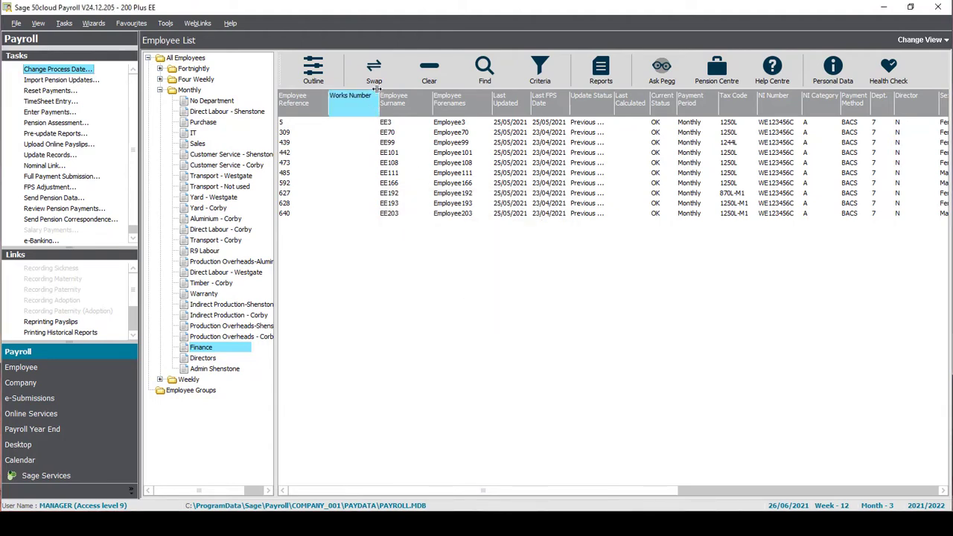
{"action": "left_click", "coordinate": [375, 74]}
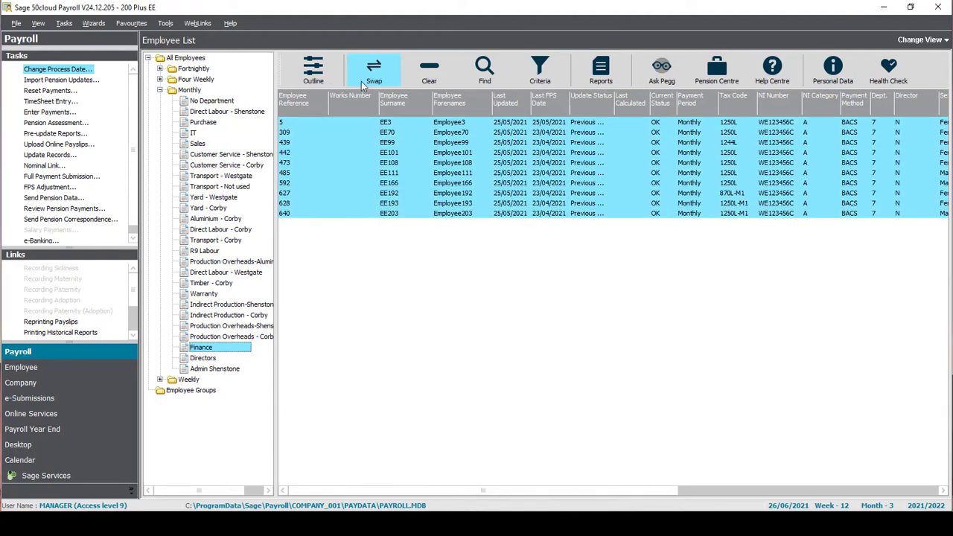
- Start entering payments for the selected employees, checking for legislation updates first
{"action": "left_click", "coordinate": [46, 112]}
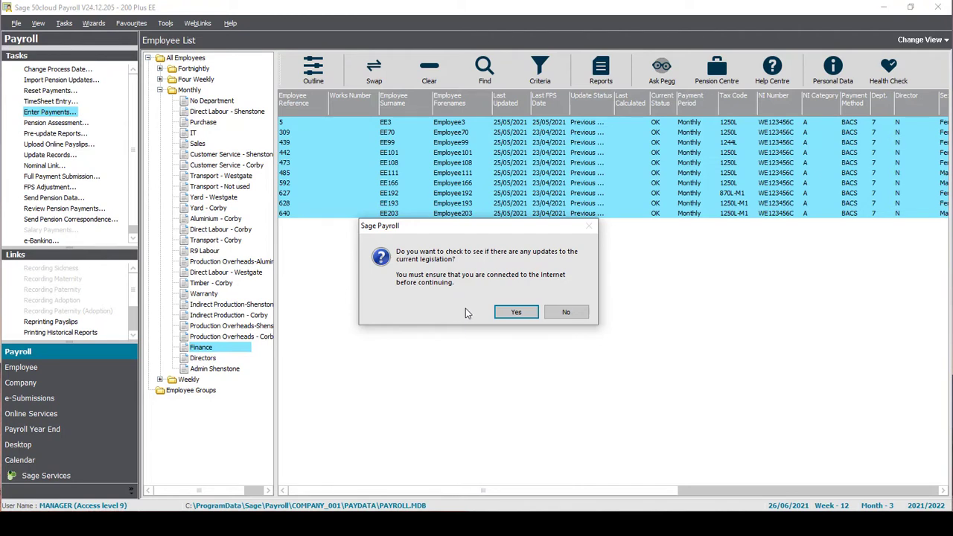
{"action": "left_click", "coordinate": [508, 313]}
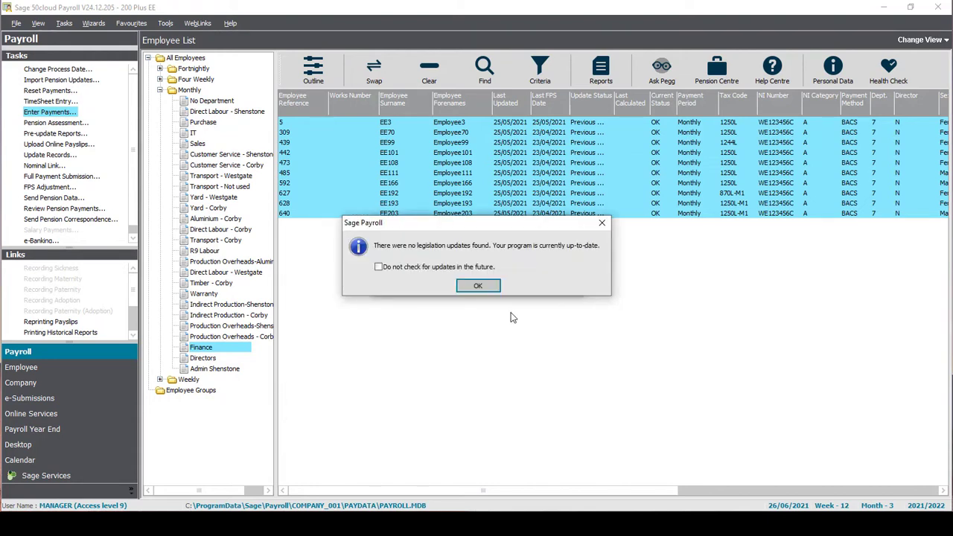
{"action": "left_click", "coordinate": [478, 288]}
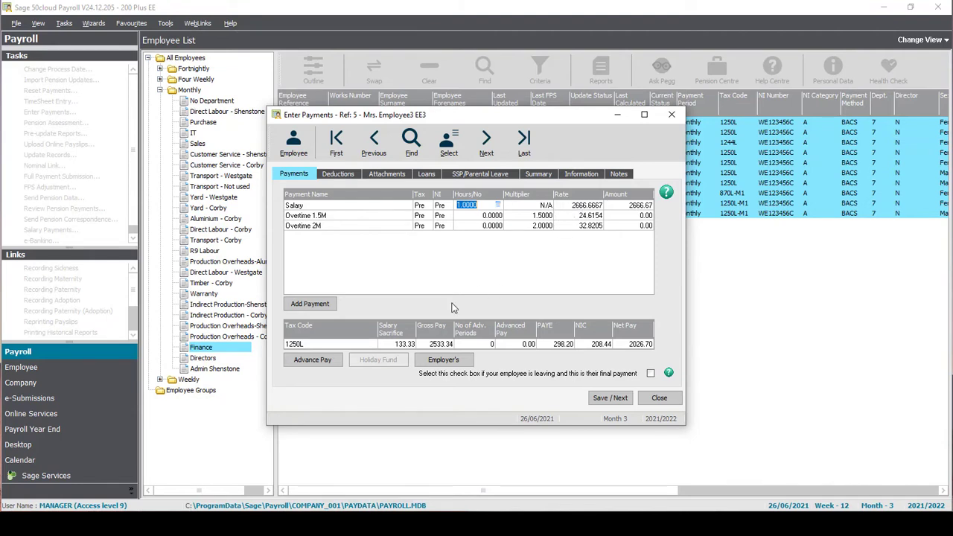
- Save the payments of the first three Finance employees without changes
{"action": "left_click", "coordinate": [613, 404]}
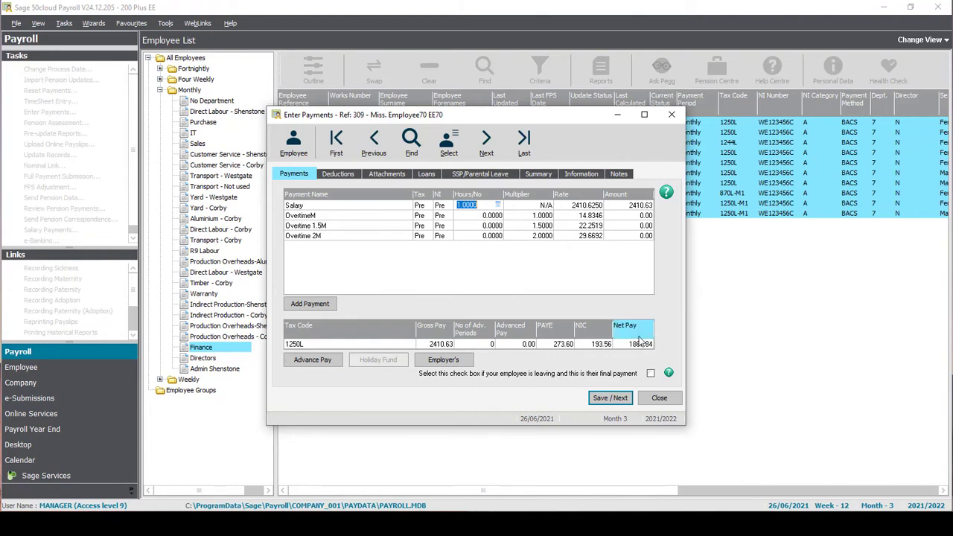
{"action": "left_click", "coordinate": [615, 399]}
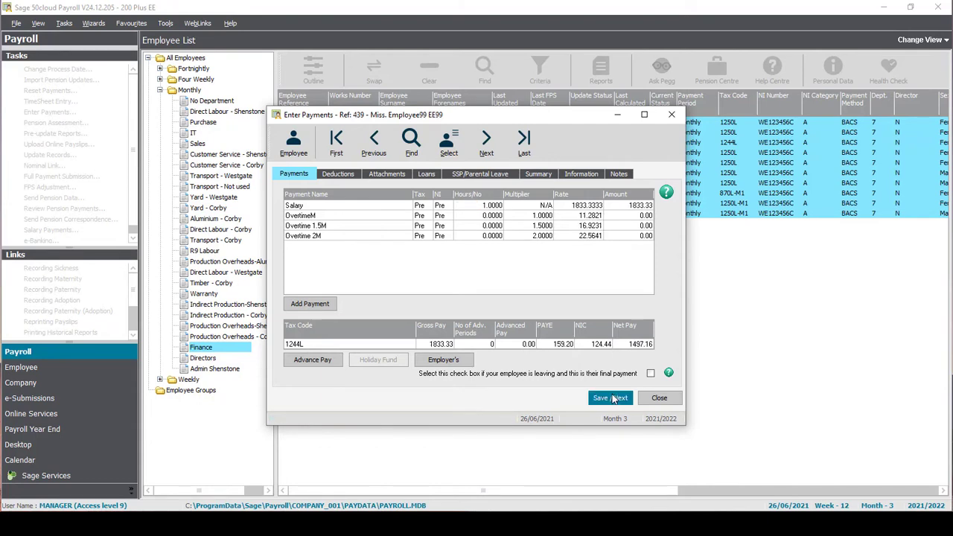
{"action": "left_click", "coordinate": [615, 399]}
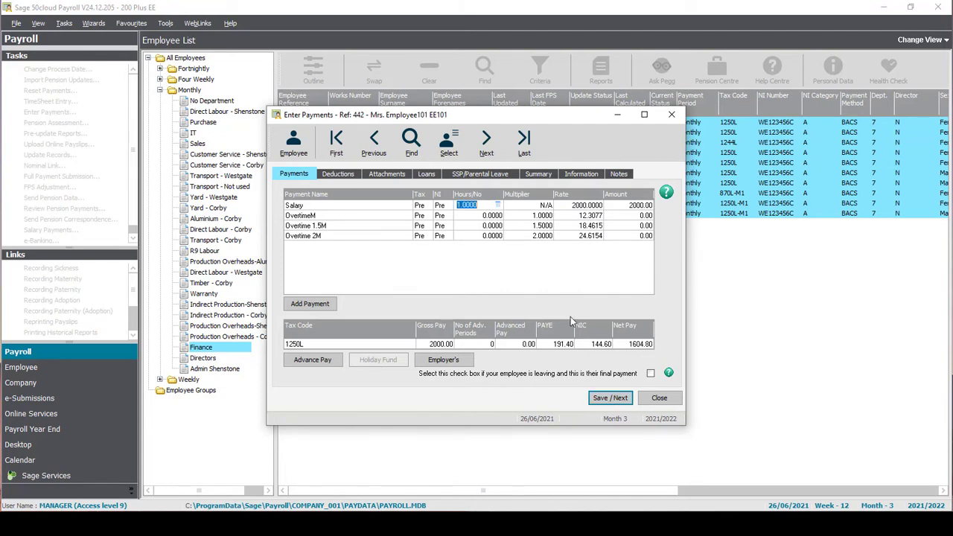
- Set the fourth employee's OvertimeM hours to 5 and save the payment record
{"action": "left_click", "coordinate": [466, 216]}
{"action": "type", "text": "5"}
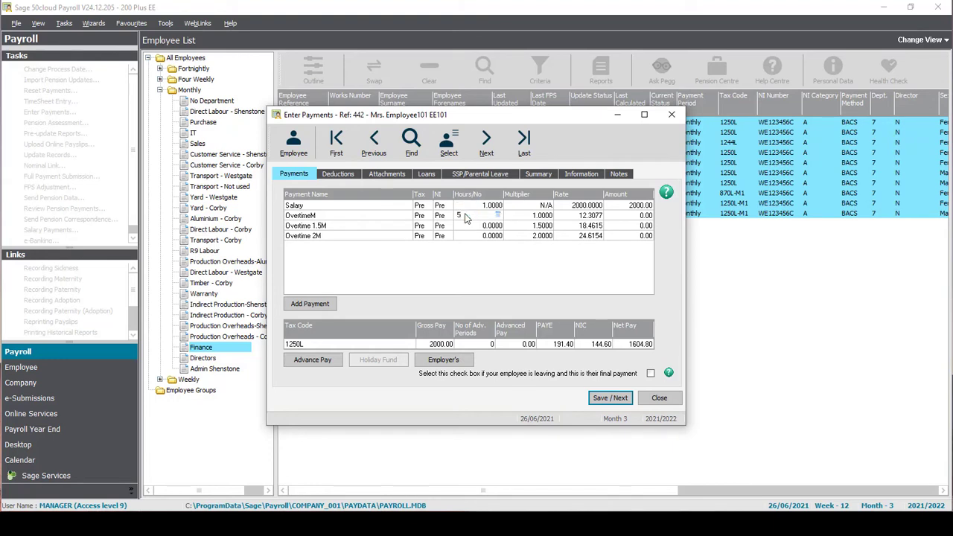
{"action": "key", "text": "Return"}
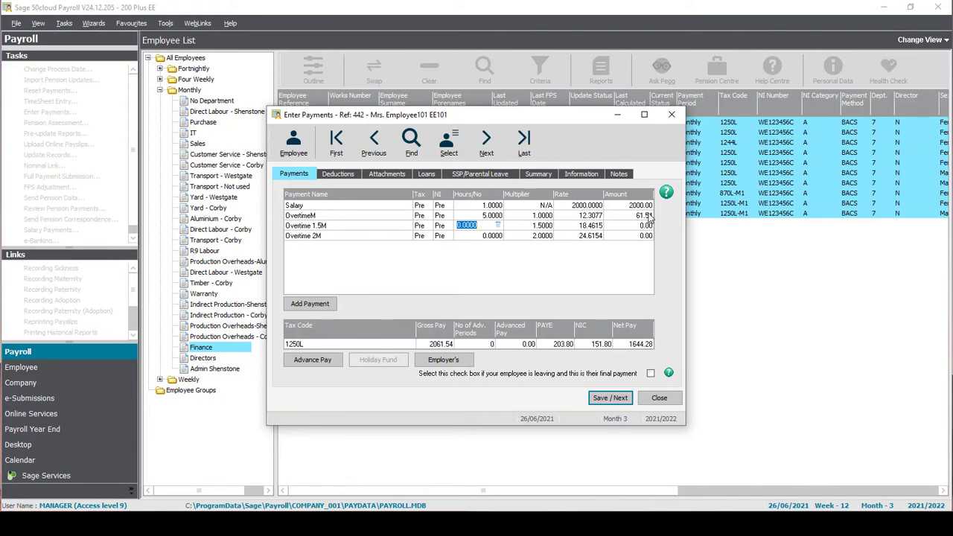
{"action": "left_click", "coordinate": [607, 398]}
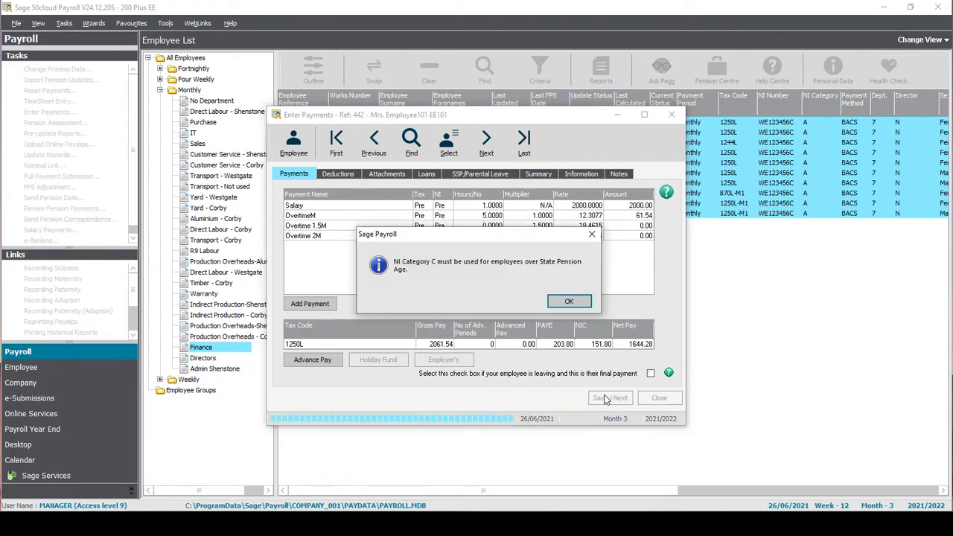
{"action": "left_click", "coordinate": [568, 304]}
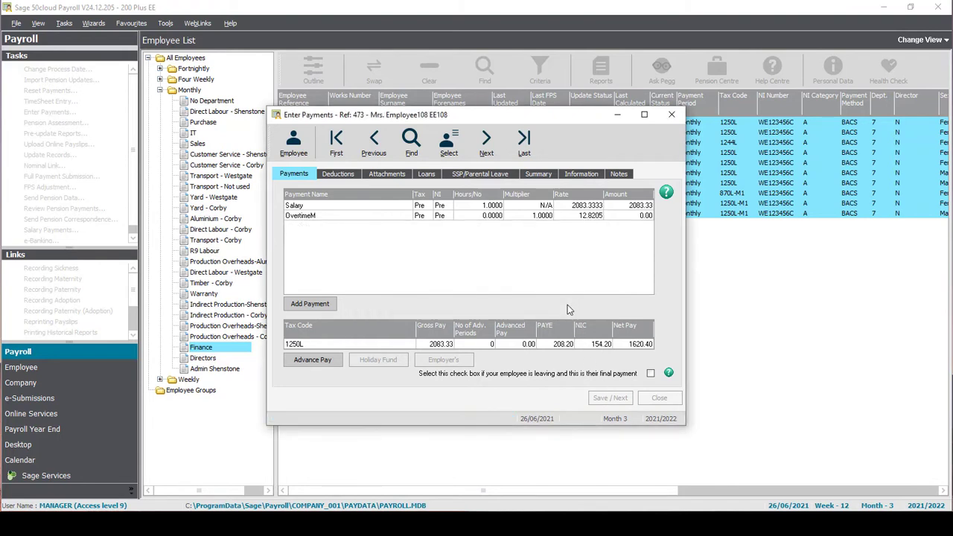
- Save the fifth employee's payments as they are, and record 5 OvertimeM hours for the sixth employee
{"action": "left_click", "coordinate": [610, 398]}
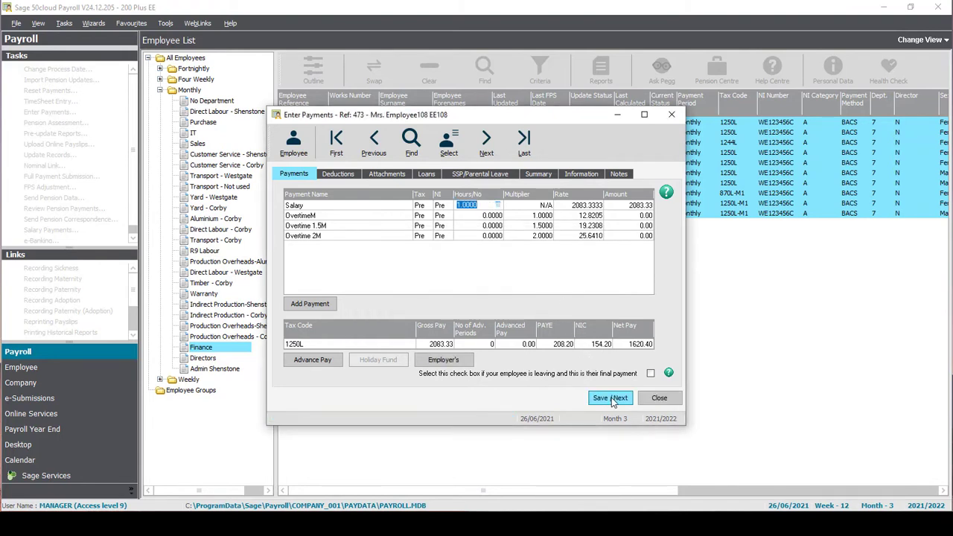
{"action": "left_click", "coordinate": [480, 216]}
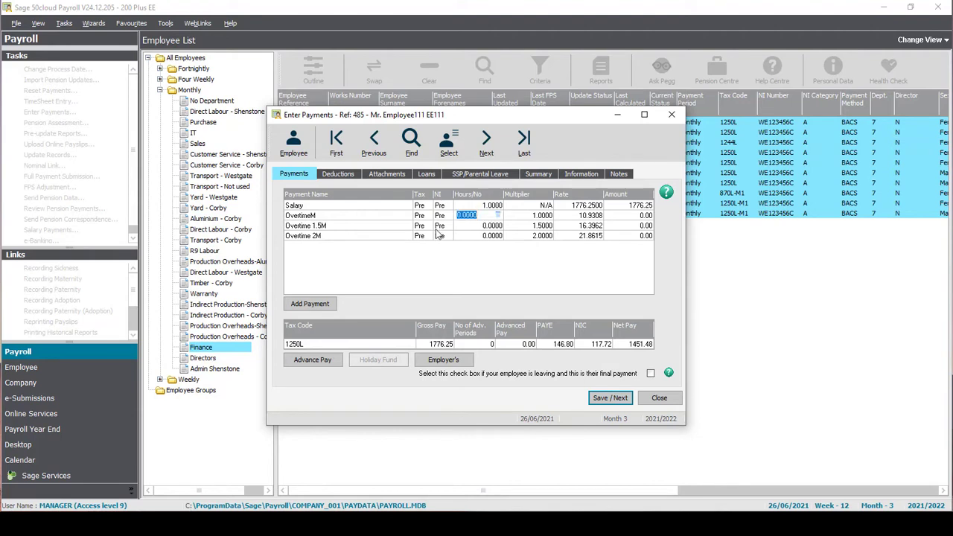
{"action": "type", "text": "5"}
{"action": "key", "text": "Return"}
{"action": "left_click", "coordinate": [610, 398]}
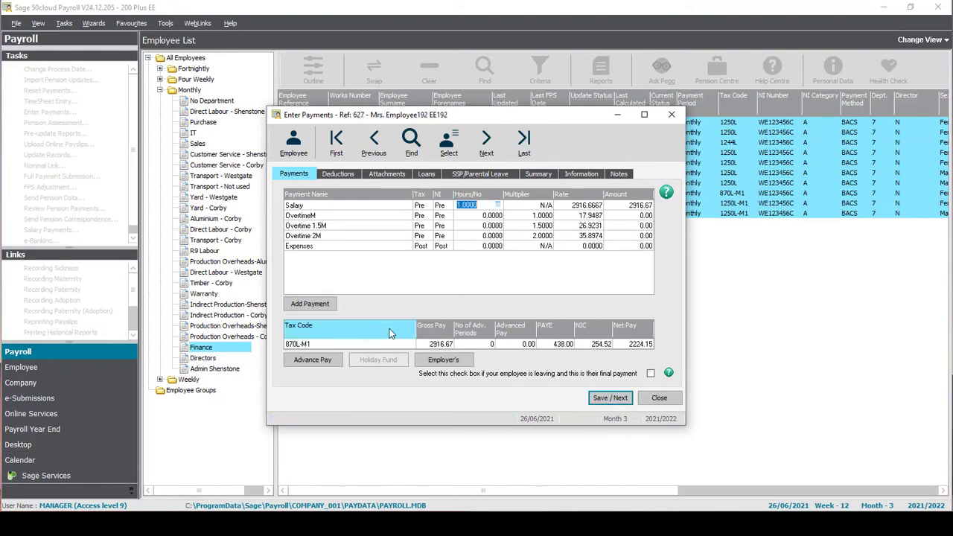
- Enter an Expenses payment of quantity 1 at rate 20 for the eighth employee and save it
{"action": "left_click", "coordinate": [473, 248]}
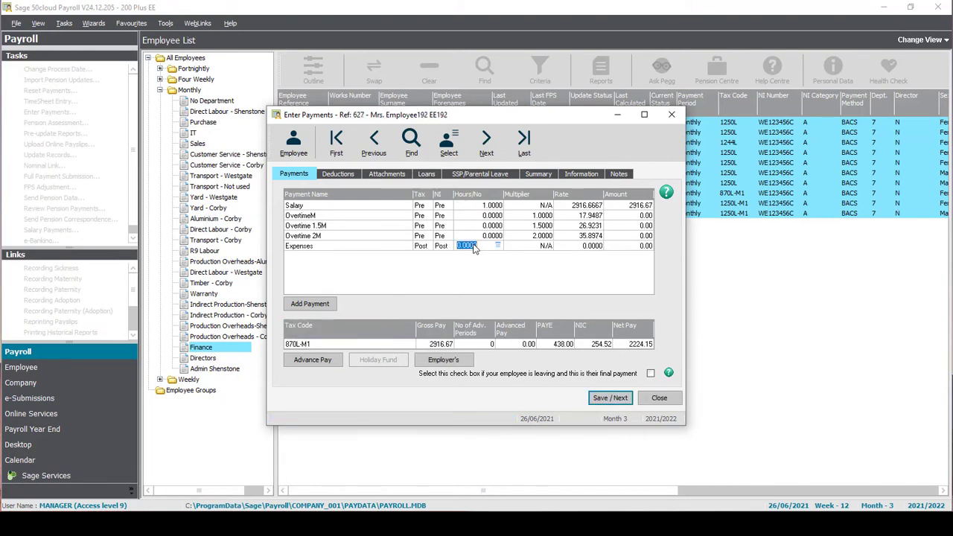
{"action": "type", "text": "1"}
{"action": "key", "text": "Tab"}
{"action": "type", "text": "20"}
{"action": "key", "text": "Tab"}
{"action": "left_click", "coordinate": [612, 398]}
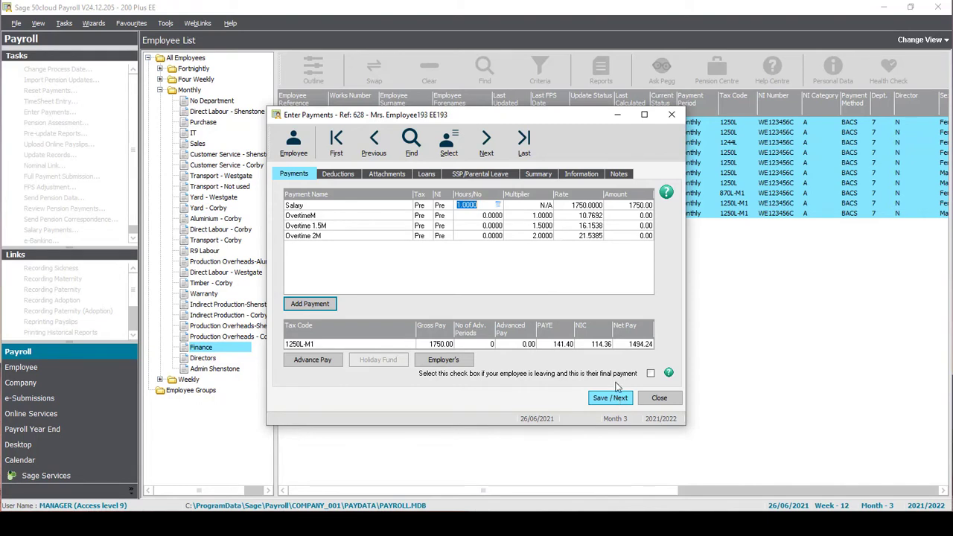
- Save the last two employees' payments without changes and finish payment entry
{"action": "left_click", "coordinate": [623, 397]}
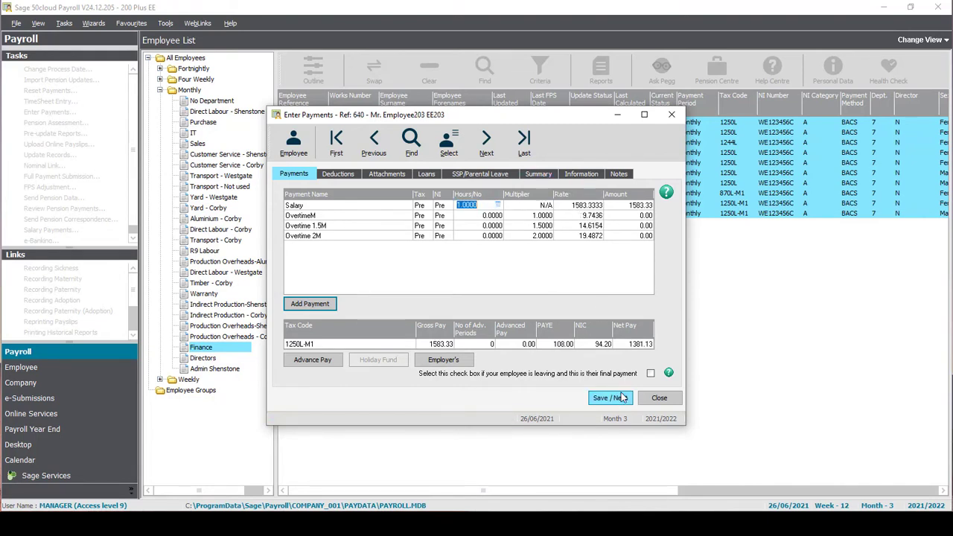
{"action": "left_click", "coordinate": [623, 398]}
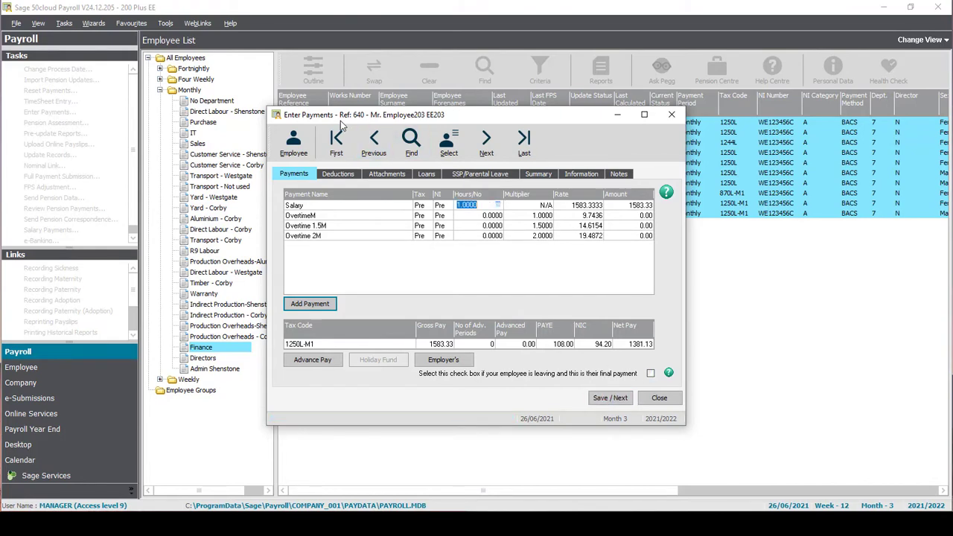
{"action": "left_click_drag", "start_coordinate": [454, 119], "coordinate": [508, 113]}
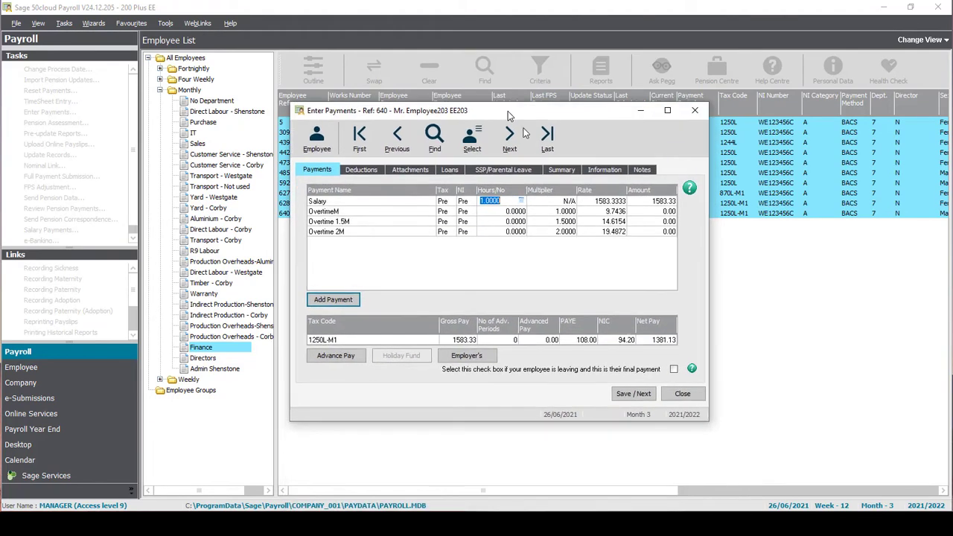
{"action": "left_click", "coordinate": [682, 394]}
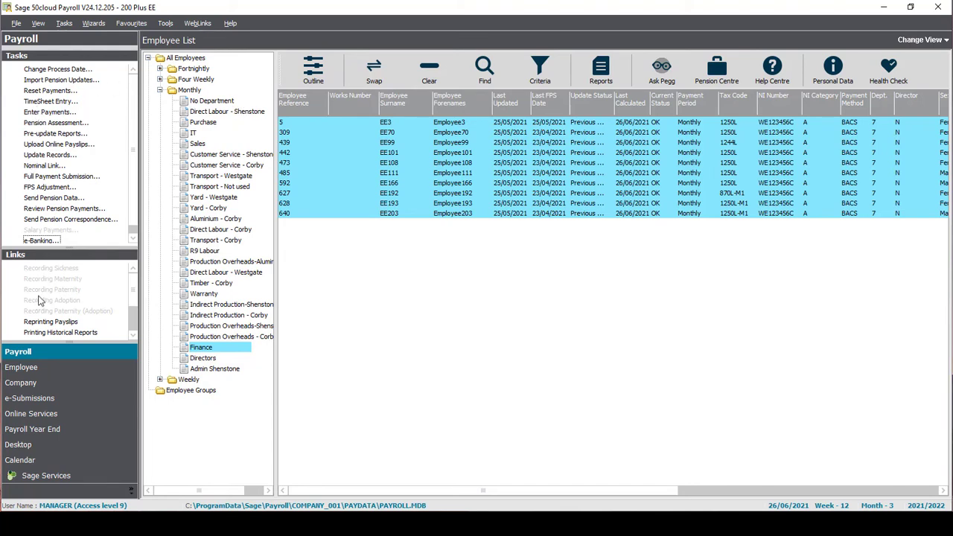
- Preview the Payment Summary (Part 1) Landscape pre-update report for all payment periods, and close the preview
{"action": "left_click", "coordinate": [43, 134]}
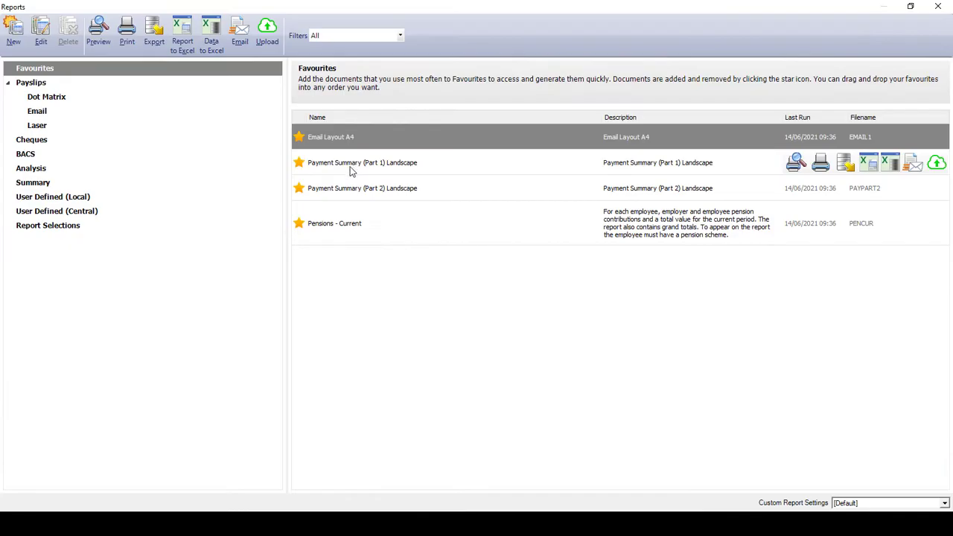
{"action": "left_click", "coordinate": [365, 170]}
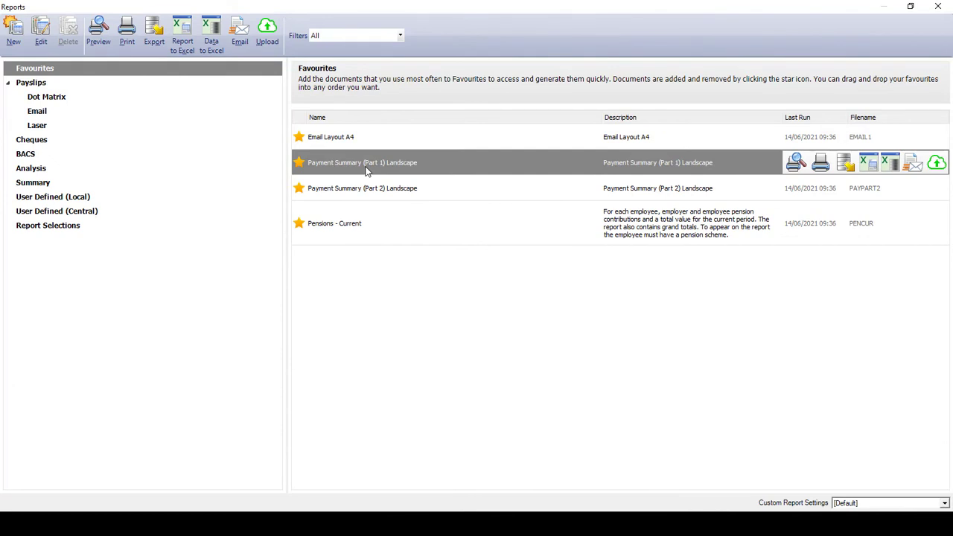
{"action": "double_click", "coordinate": [366, 171]}
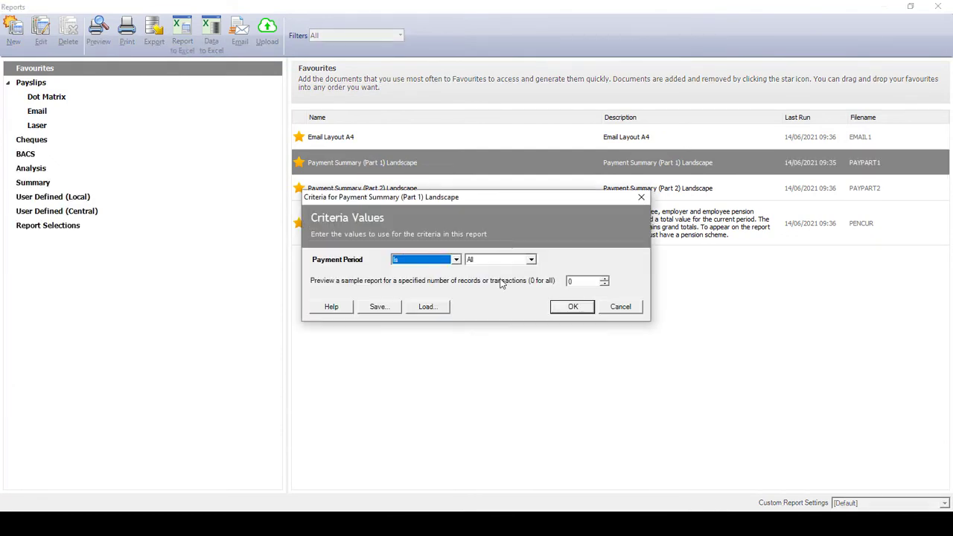
{"action": "left_click", "coordinate": [555, 308]}
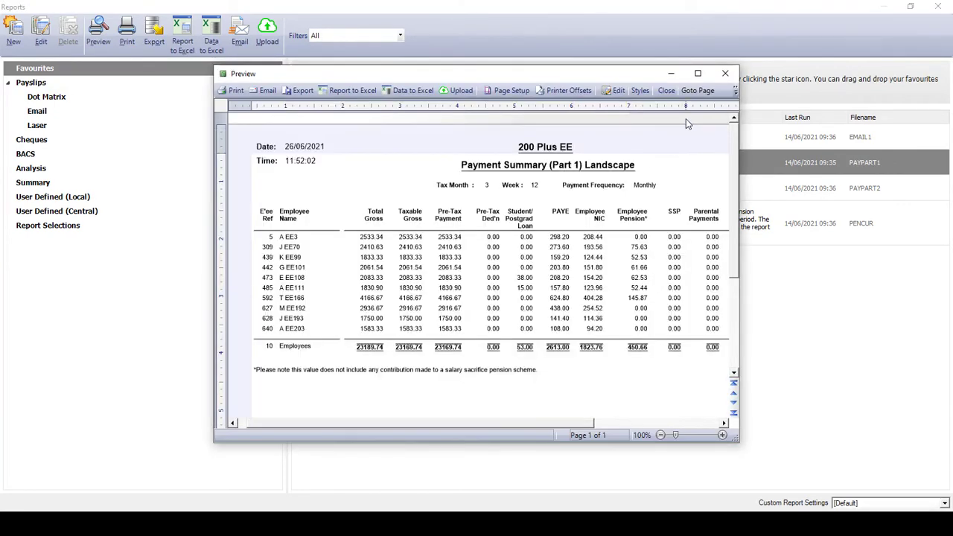
{"action": "left_click", "coordinate": [698, 71]}
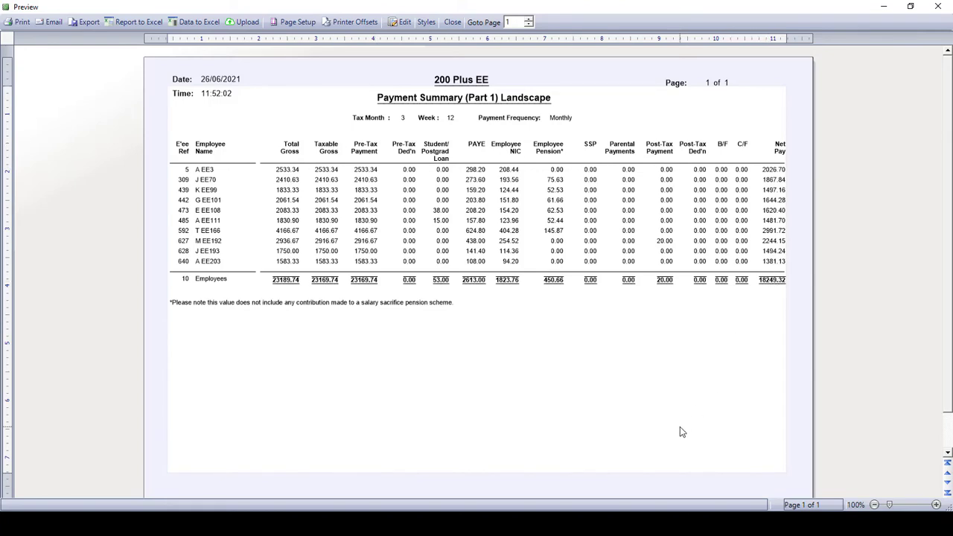
{"action": "left_click", "coordinate": [452, 22]}
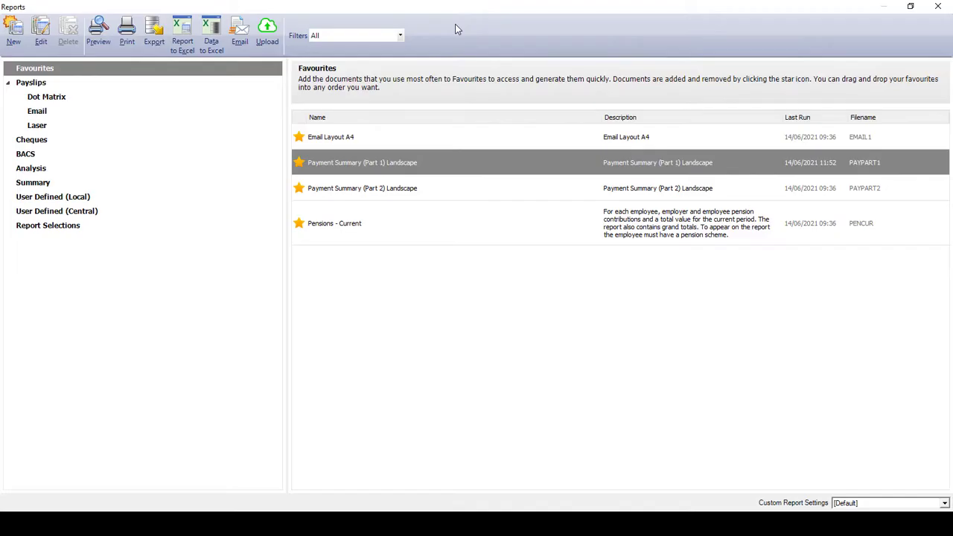
- Preview the Payment Summary (Part 2) Landscape report for all payment periods at full window size, and close the preview
{"action": "left_click", "coordinate": [421, 195]}
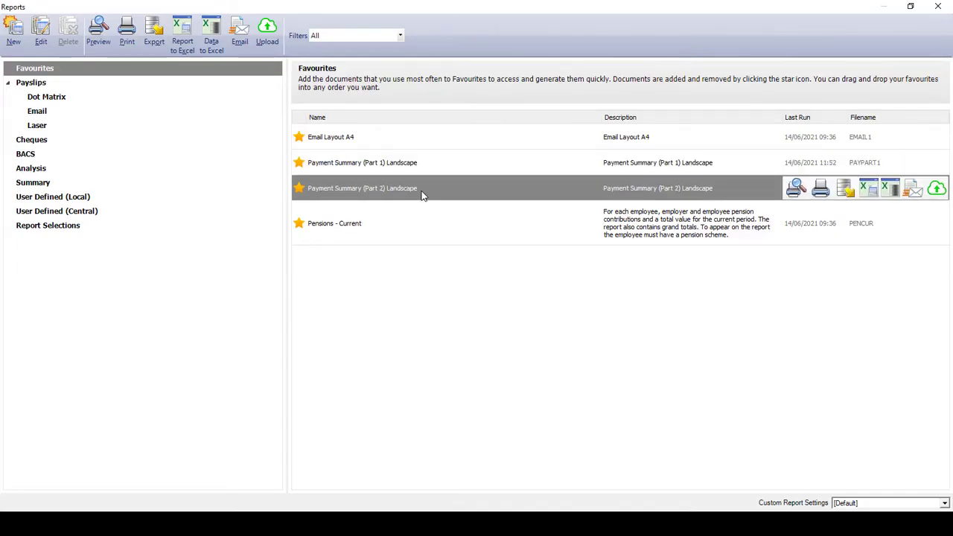
{"action": "double_click", "coordinate": [422, 195]}
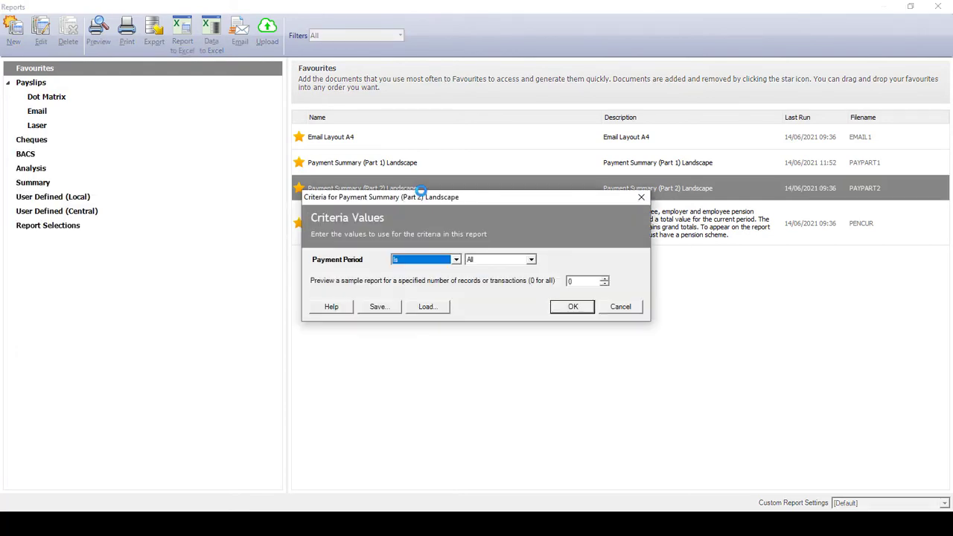
{"action": "left_click", "coordinate": [569, 306]}
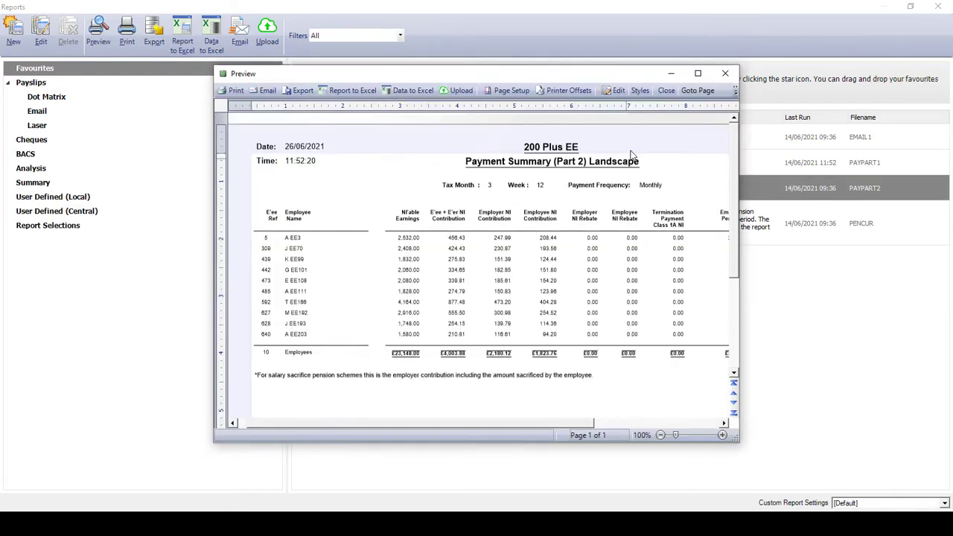
{"action": "left_click", "coordinate": [697, 73]}
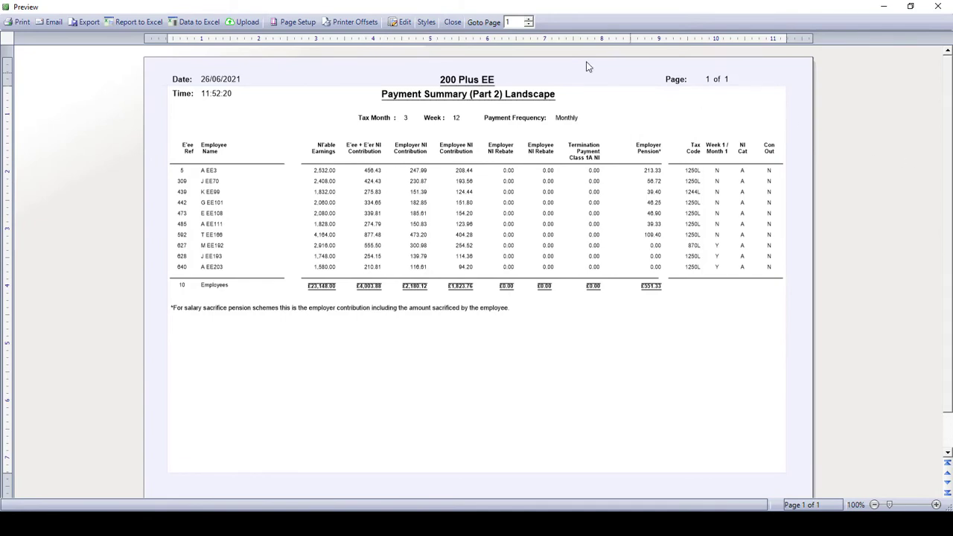
{"action": "left_click", "coordinate": [452, 22]}
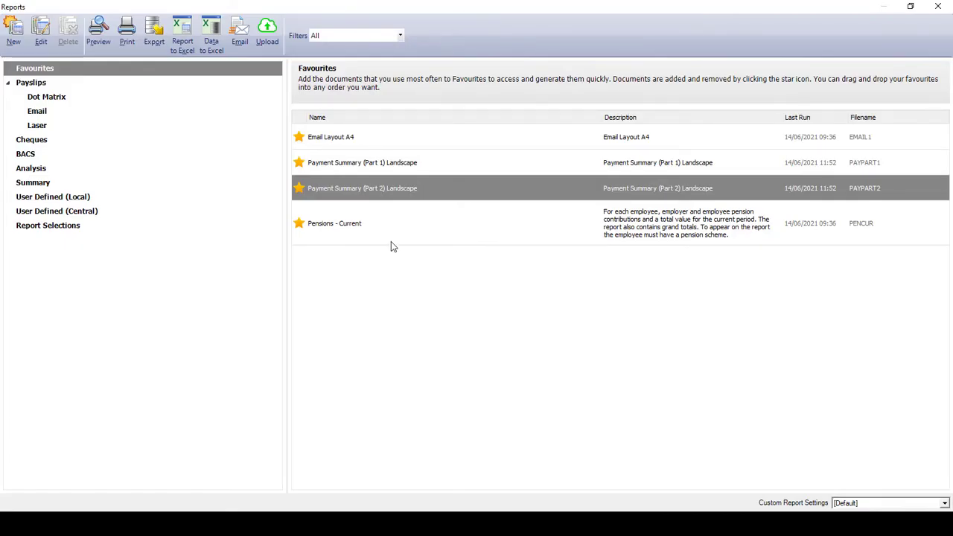
- Preview the Pensions - Current report at full window size to check the pension contributions, and close the preview
{"action": "mouse_move", "coordinate": [479, 222]}
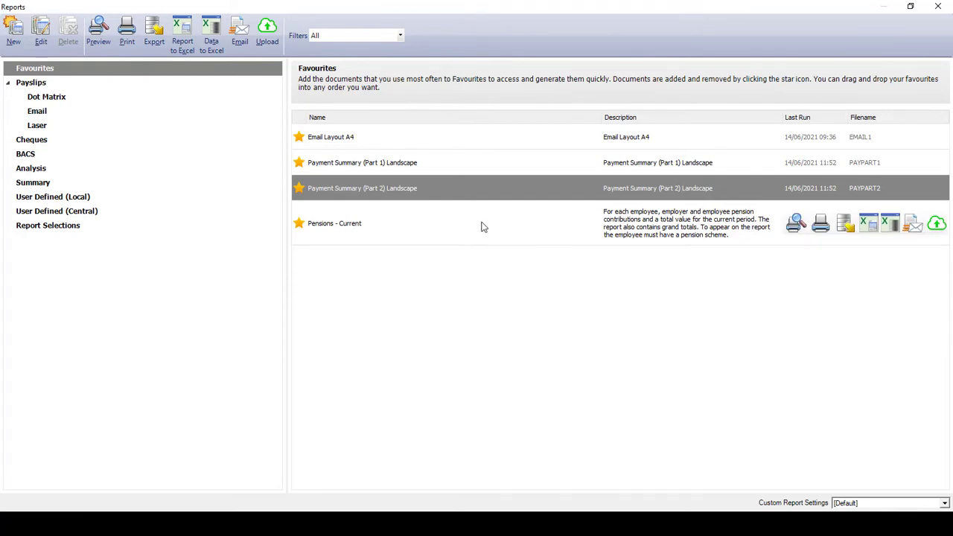
{"action": "left_click", "coordinate": [481, 227]}
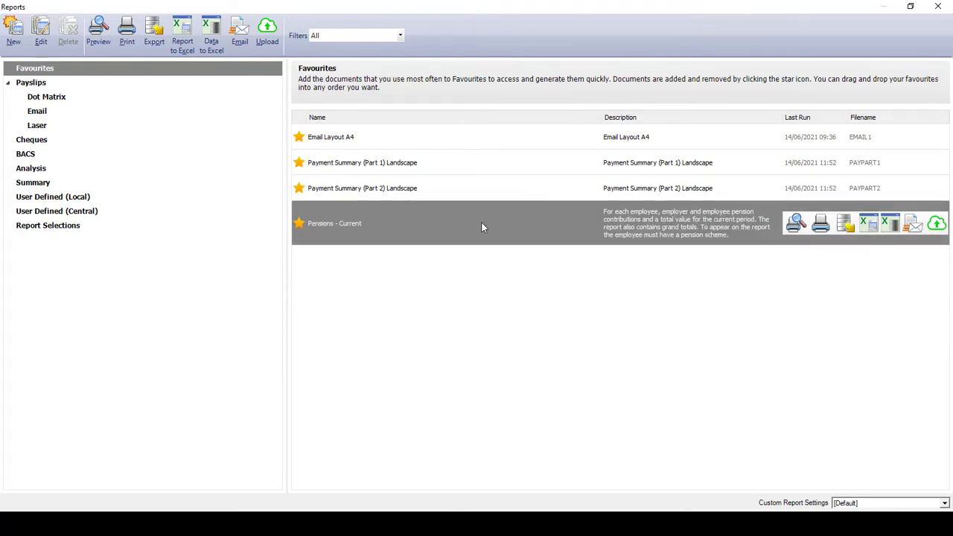
{"action": "double_click", "coordinate": [481, 222]}
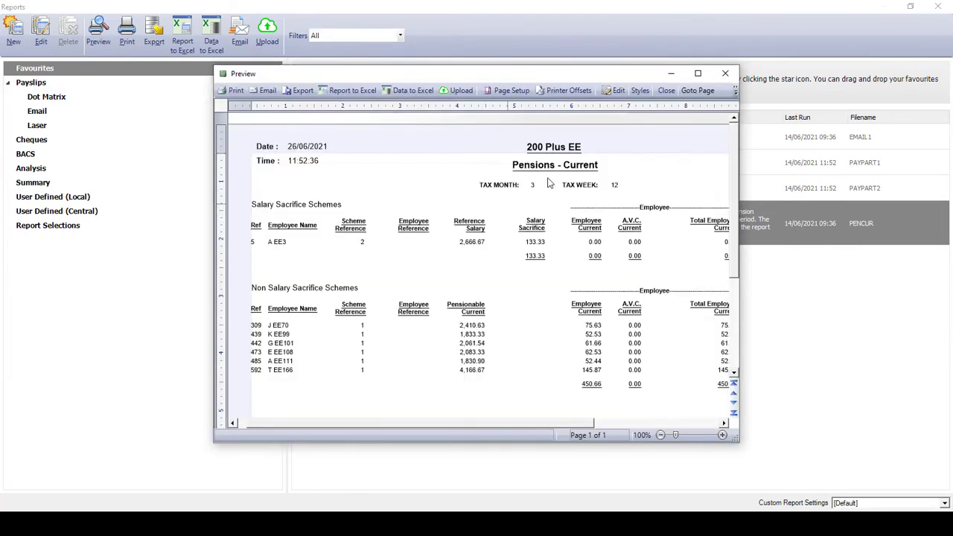
{"action": "left_click", "coordinate": [701, 76]}
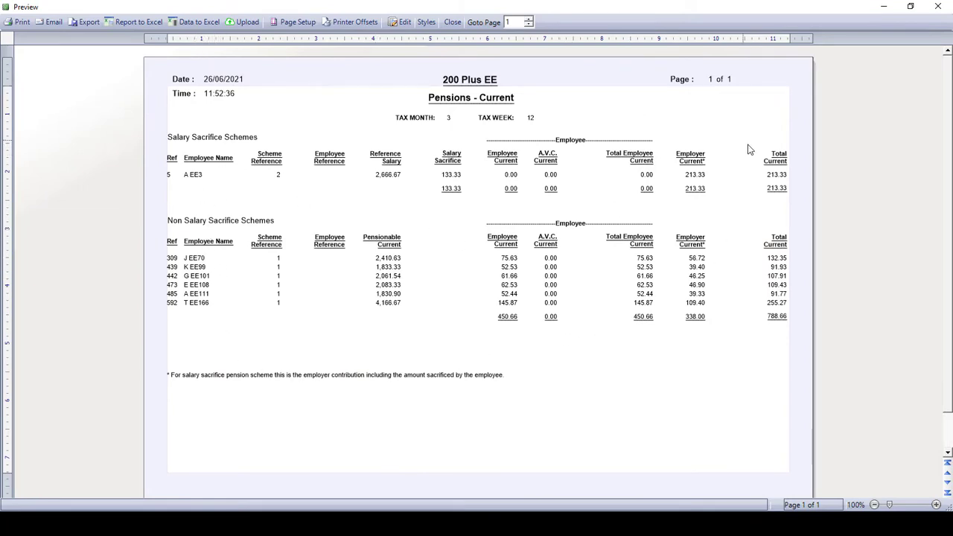
{"action": "left_click", "coordinate": [453, 21]}
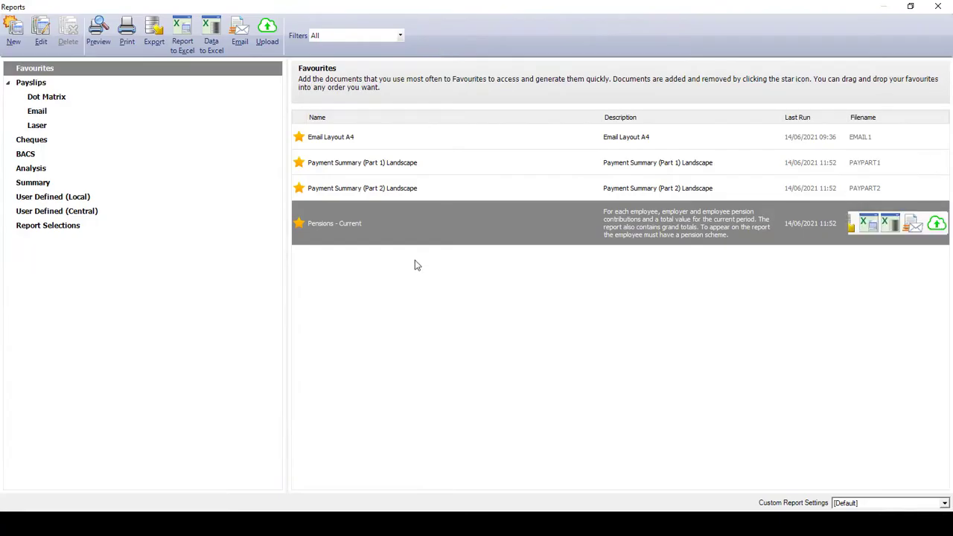
- Open a preview of the Email Layout A4 payslips and enlarge it to full window size
{"action": "left_click", "coordinate": [524, 131]}
{"action": "double_click", "coordinate": [523, 129]}
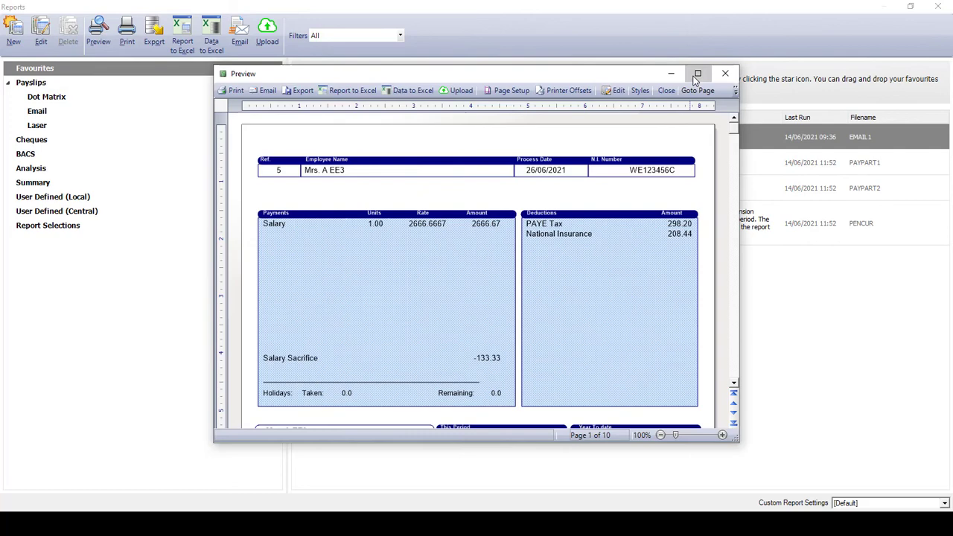
{"action": "left_click", "coordinate": [690, 76]}
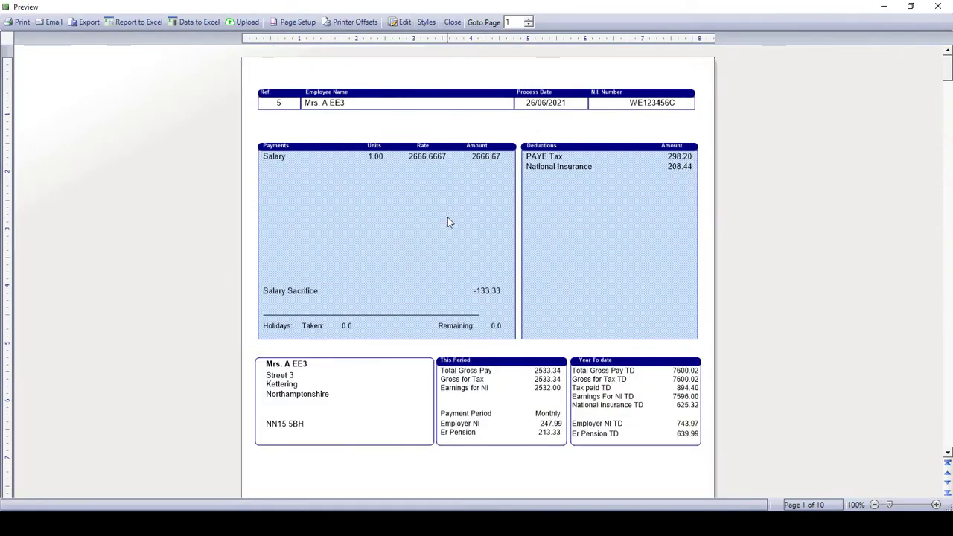
- Check the payments, deductions and net pay on every employee's payslip through to the last page, and close the preview
{"action": "scroll", "coordinate": [448, 222], "scroll_direction": "down", "scroll_amount": 6}
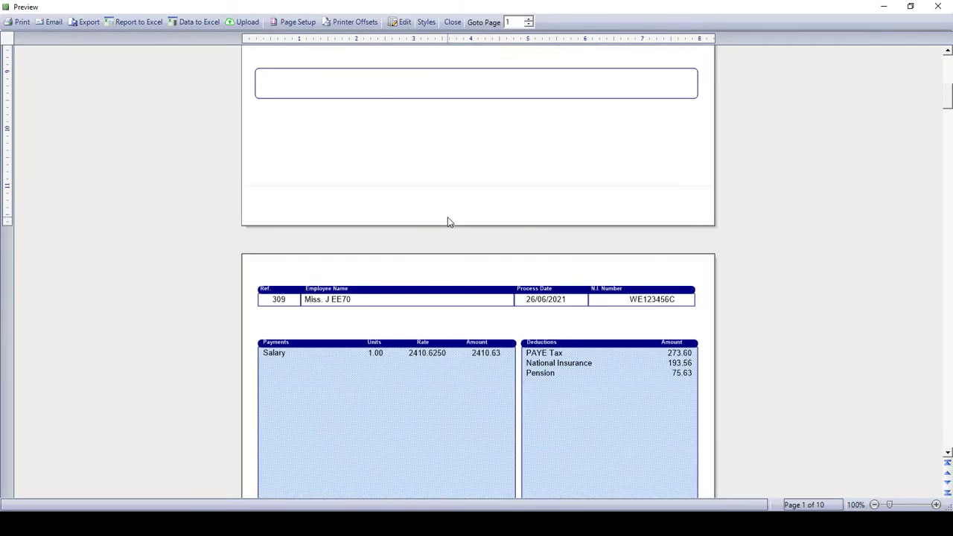
{"action": "scroll", "coordinate": [481, 330], "scroll_direction": "down", "scroll_amount": 2}
{"action": "scroll", "coordinate": [483, 328], "scroll_direction": "down", "scroll_amount": 2}
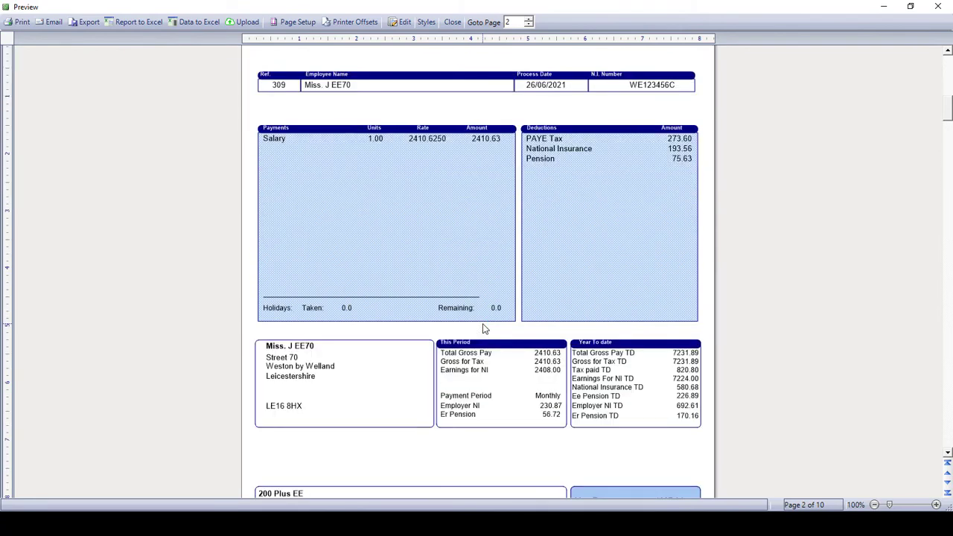
{"action": "scroll", "coordinate": [481, 328], "scroll_direction": "down", "scroll_amount": 18}
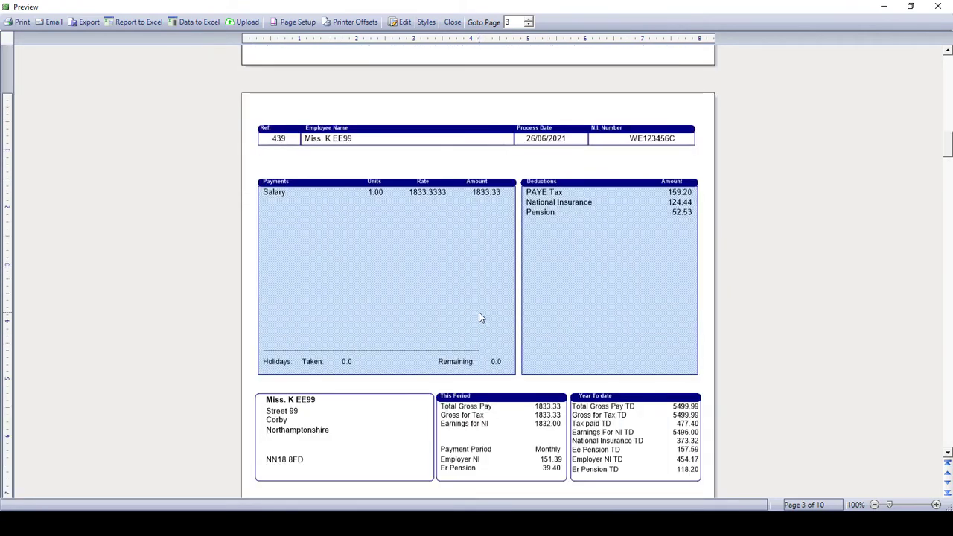
{"action": "scroll", "coordinate": [480, 318], "scroll_direction": "down", "scroll_amount": 20}
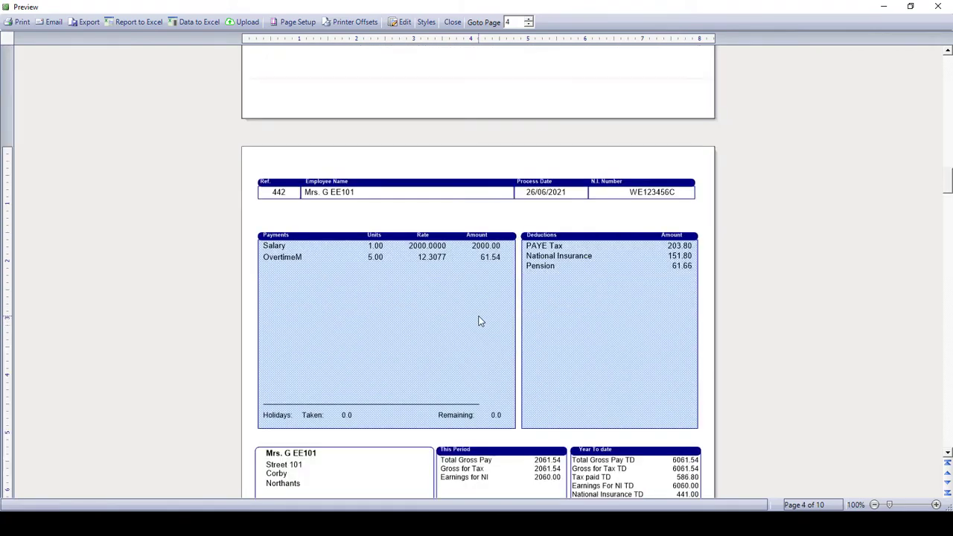
{"action": "scroll", "coordinate": [478, 319], "scroll_direction": "down", "scroll_amount": 16}
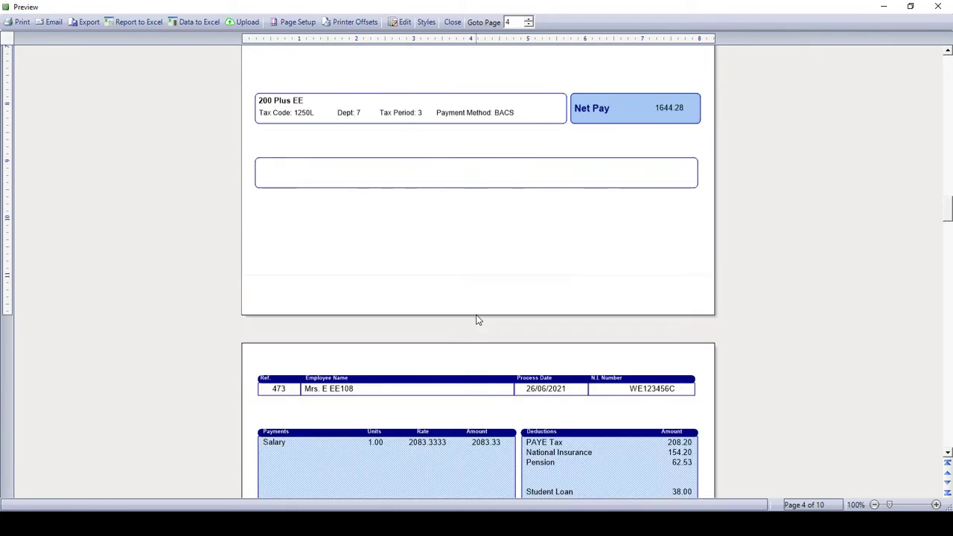
{"action": "scroll", "coordinate": [472, 328], "scroll_direction": "down", "scroll_amount": 4}
{"action": "scroll", "coordinate": [464, 349], "scroll_direction": "down", "scroll_amount": 4}
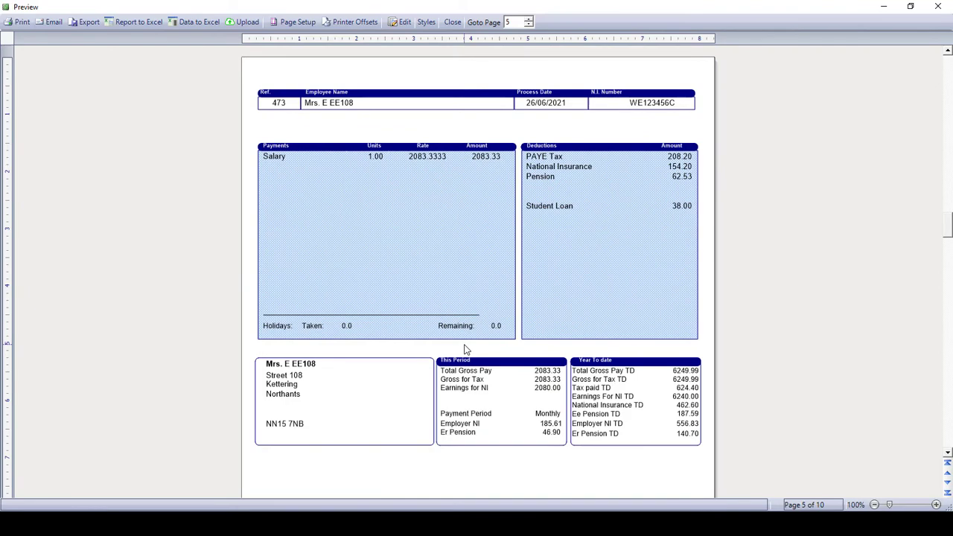
{"action": "scroll", "coordinate": [464, 349], "scroll_direction": "down", "scroll_amount": 10}
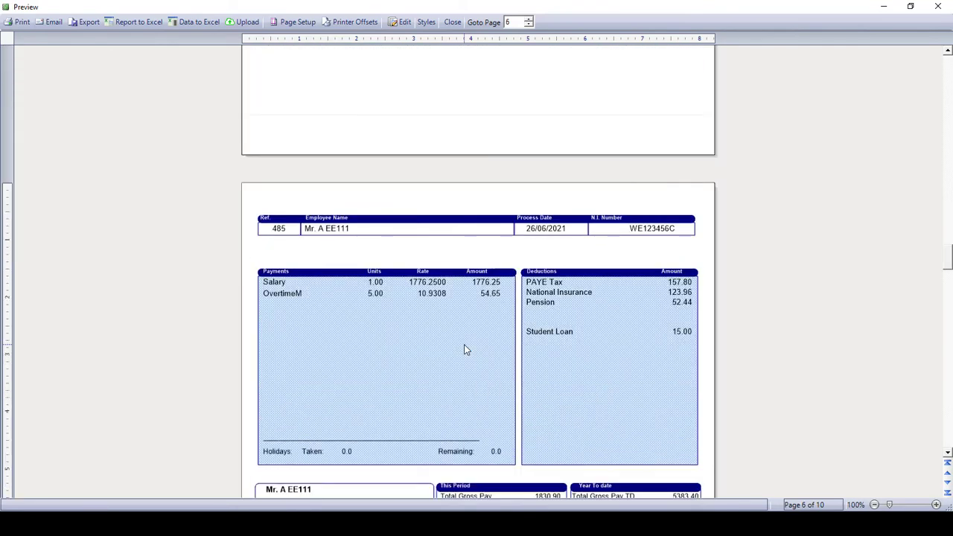
{"action": "scroll", "coordinate": [464, 349], "scroll_direction": "down", "scroll_amount": 10}
{"action": "scroll", "coordinate": [463, 345], "scroll_direction": "down", "scroll_amount": 6}
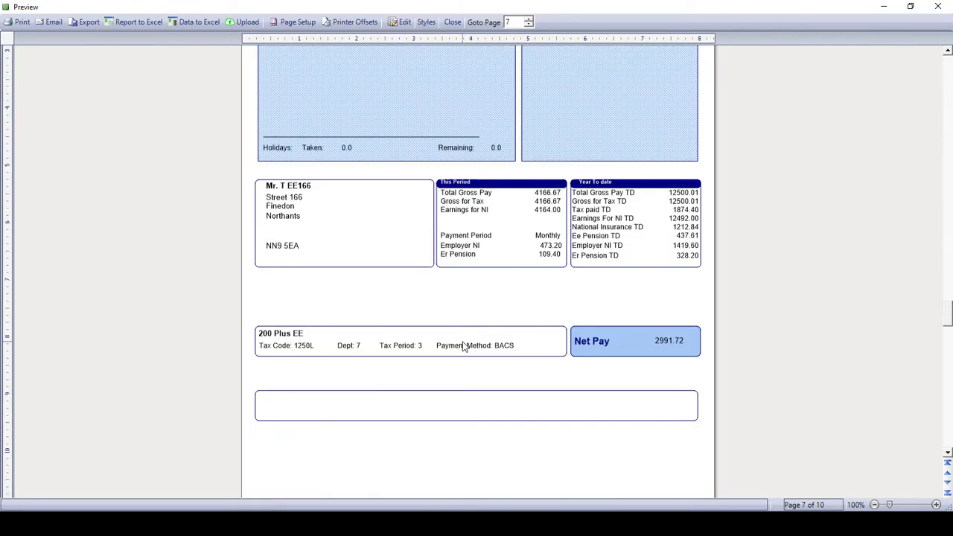
{"action": "scroll", "coordinate": [463, 346], "scroll_direction": "down", "scroll_amount": 4}
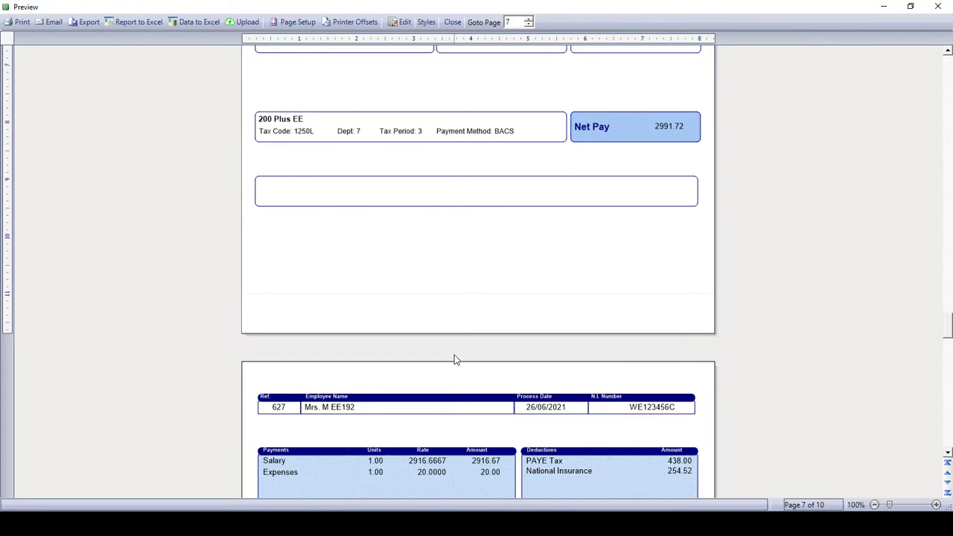
{"action": "scroll", "coordinate": [454, 361], "scroll_direction": "down", "scroll_amount": 4}
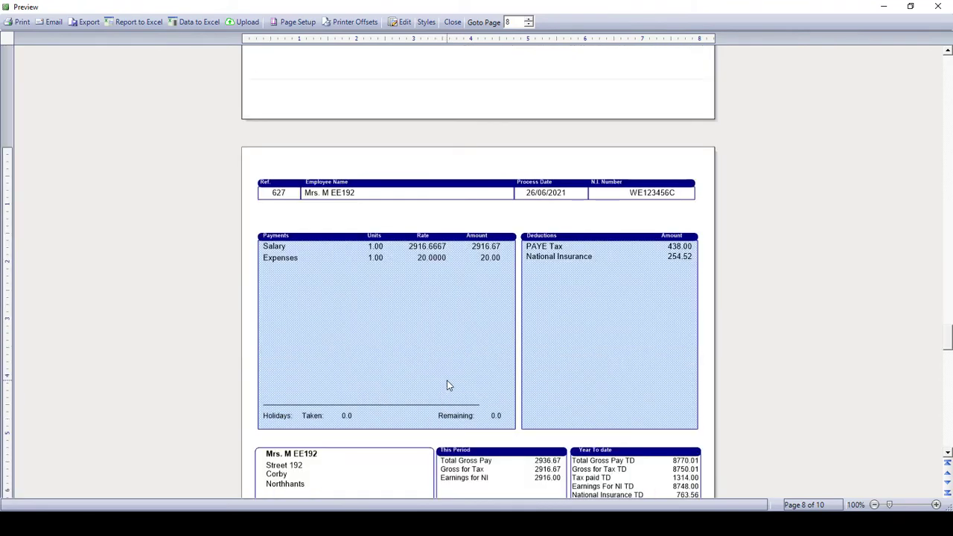
{"action": "scroll", "coordinate": [446, 385], "scroll_direction": "down", "scroll_amount": 15}
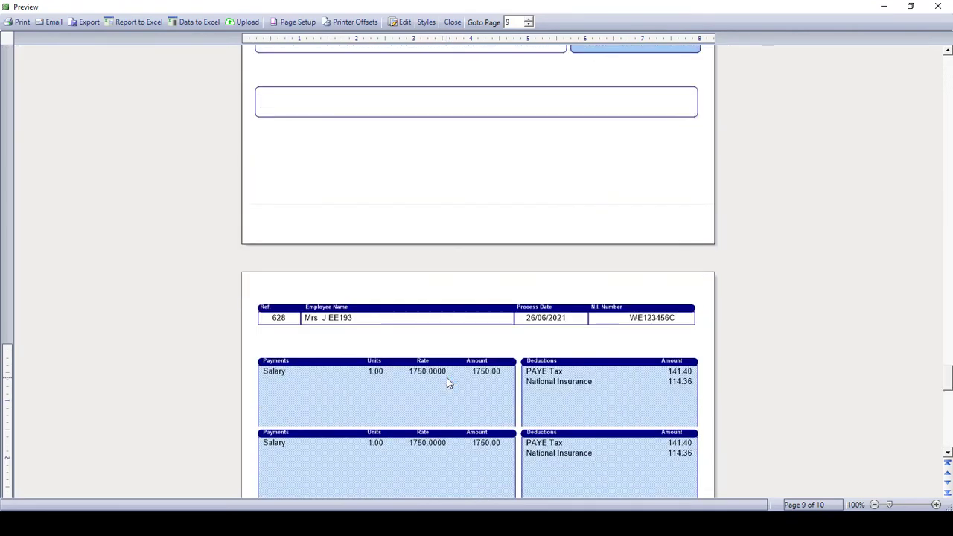
{"action": "scroll", "coordinate": [448, 383], "scroll_direction": "down", "scroll_amount": 4}
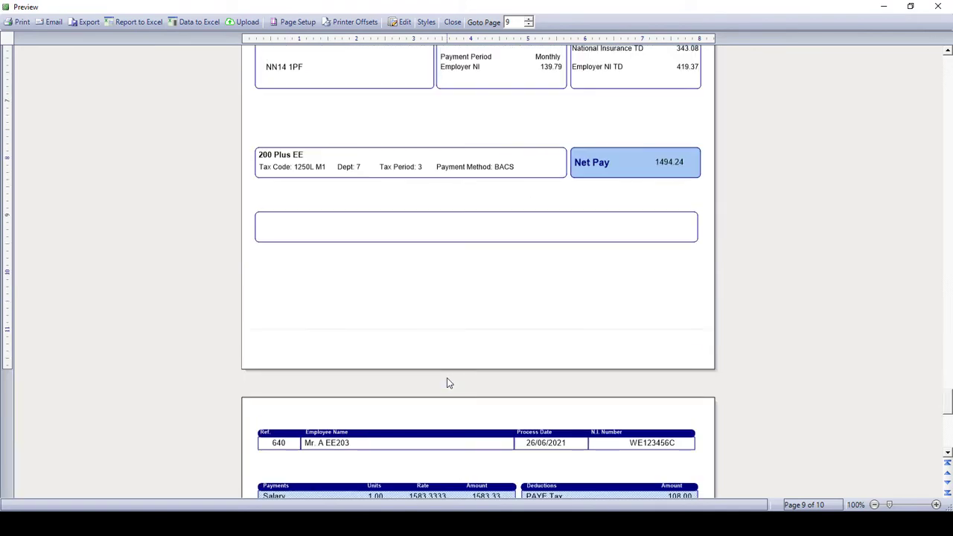
{"action": "scroll", "coordinate": [450, 414], "scroll_direction": "down", "scroll_amount": 7}
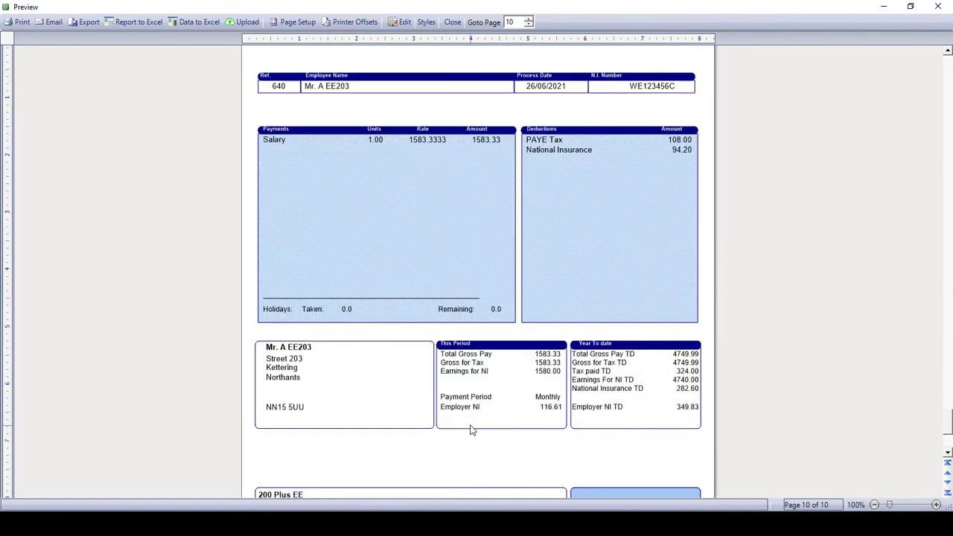
{"action": "scroll", "coordinate": [470, 429], "scroll_direction": "down", "scroll_amount": 4}
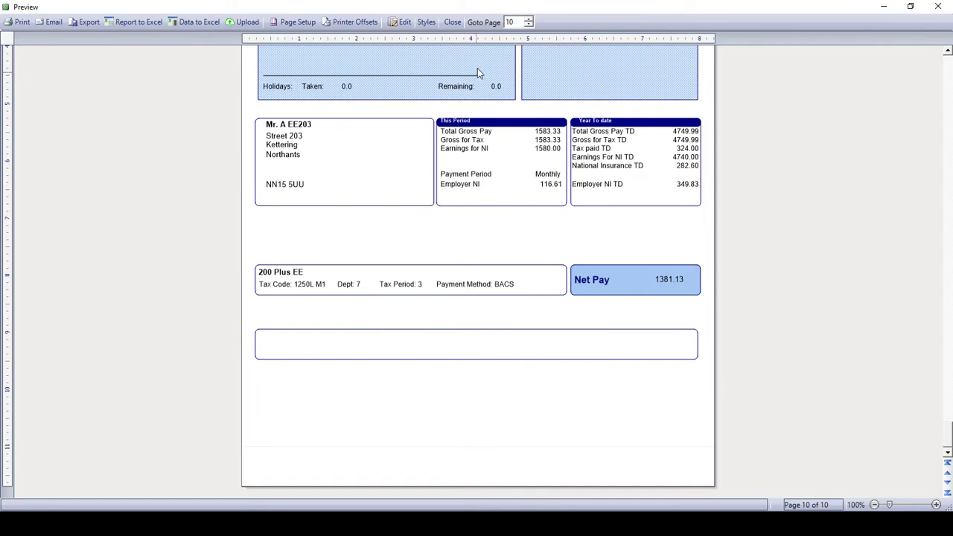
{"action": "left_click", "coordinate": [453, 22]}
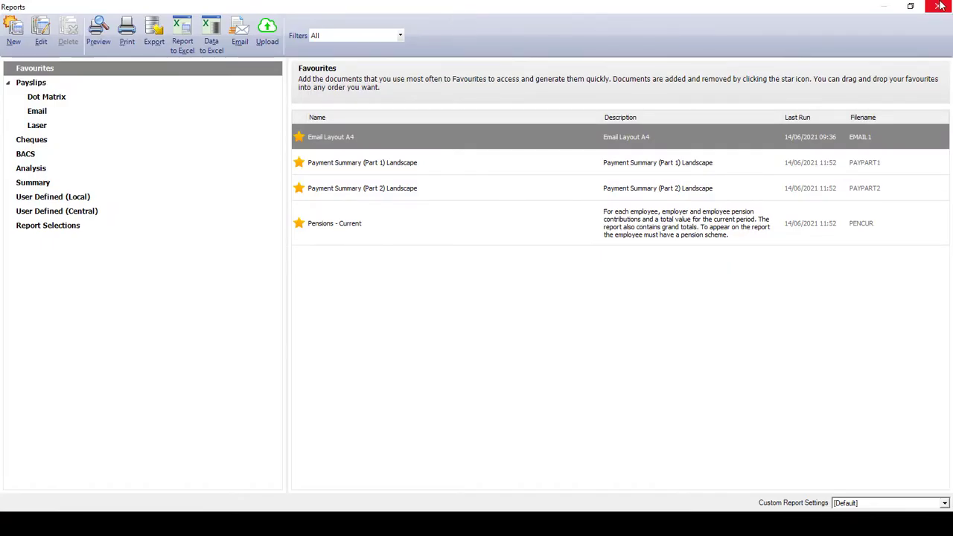
- Look through the available Cheques, BACS, Analysis and Summary pre-update reports, and close the report list
{"action": "left_click", "coordinate": [33, 143]}
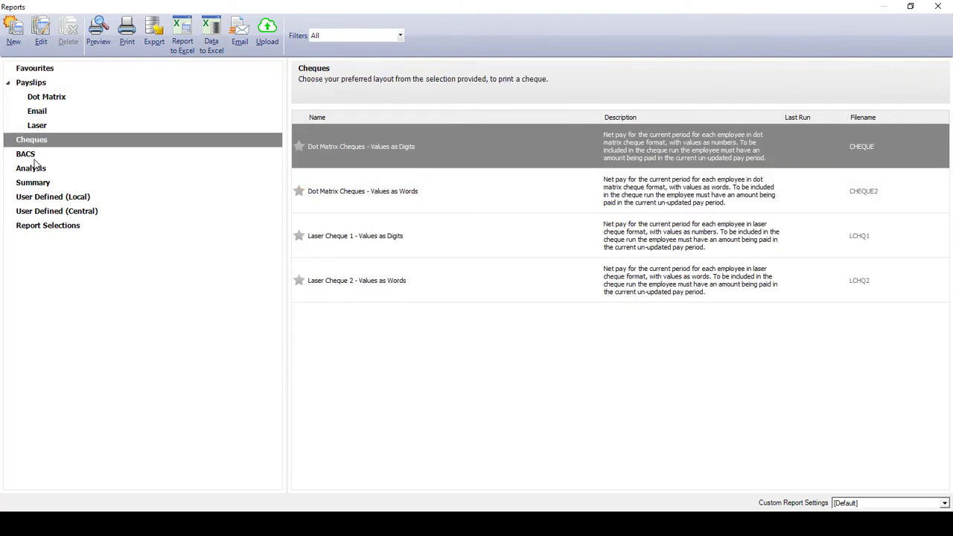
{"action": "left_click", "coordinate": [34, 158]}
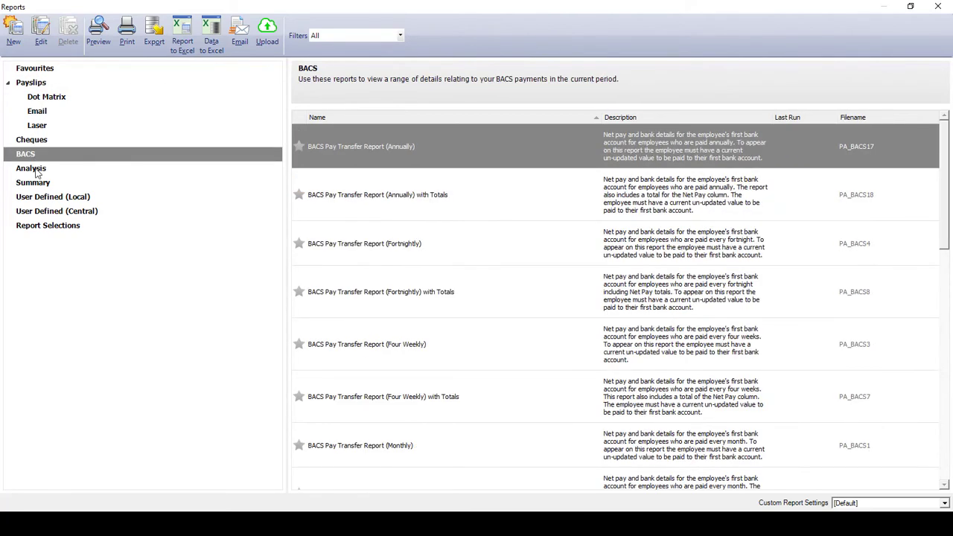
{"action": "left_click", "coordinate": [35, 170]}
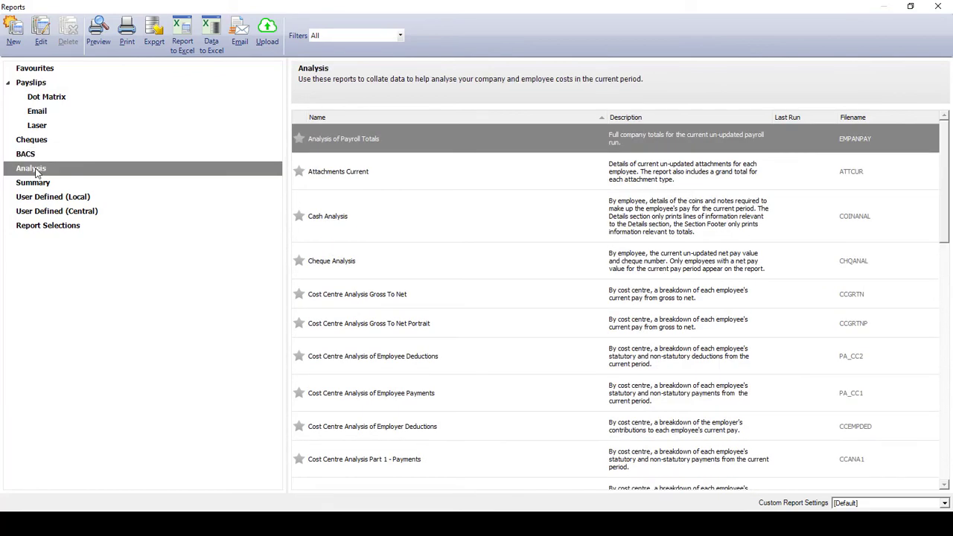
{"action": "left_click", "coordinate": [36, 186]}
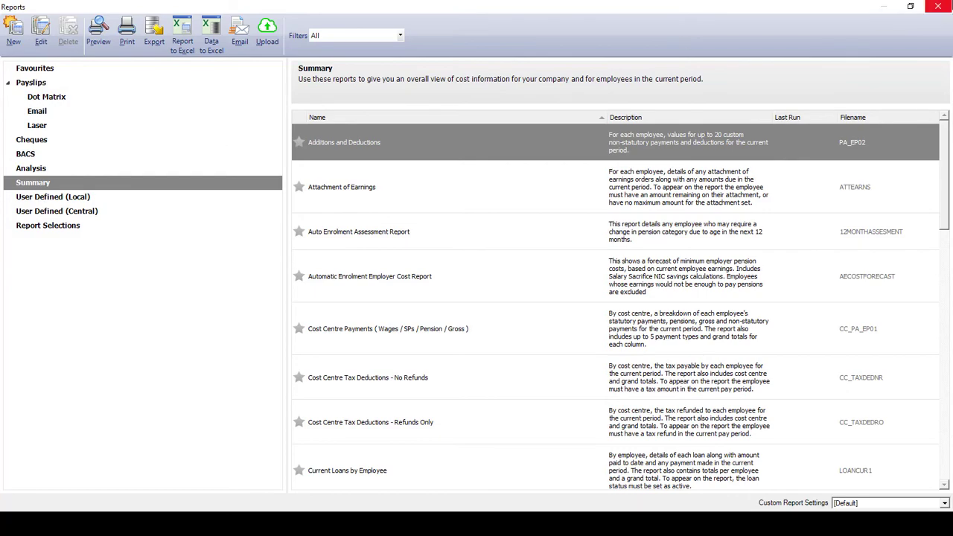
{"action": "left_click", "coordinate": [937, 6]}
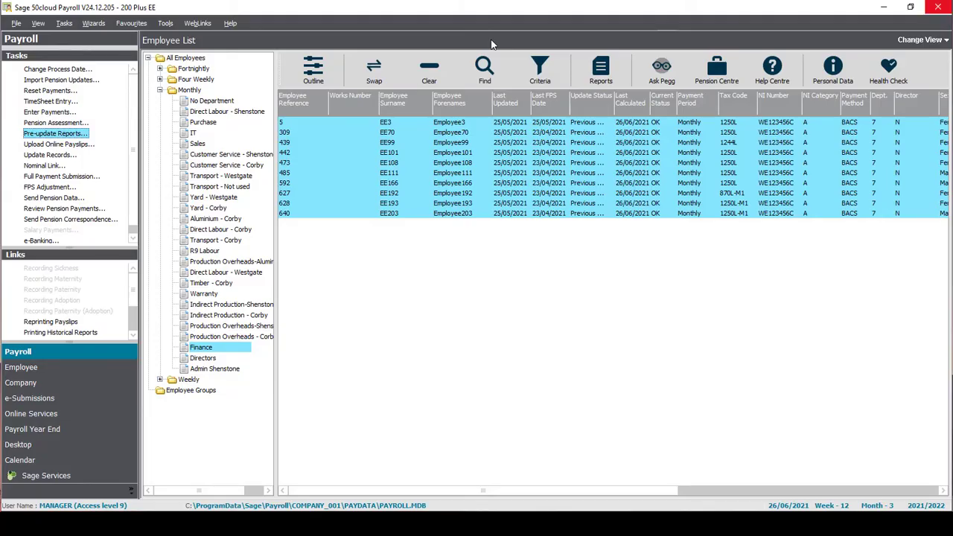
- Start Update Records for the selected Finance employees and begin a manual backup, keeping the preselected file types and the Last Known Good option
{"action": "left_click", "coordinate": [35, 154]}
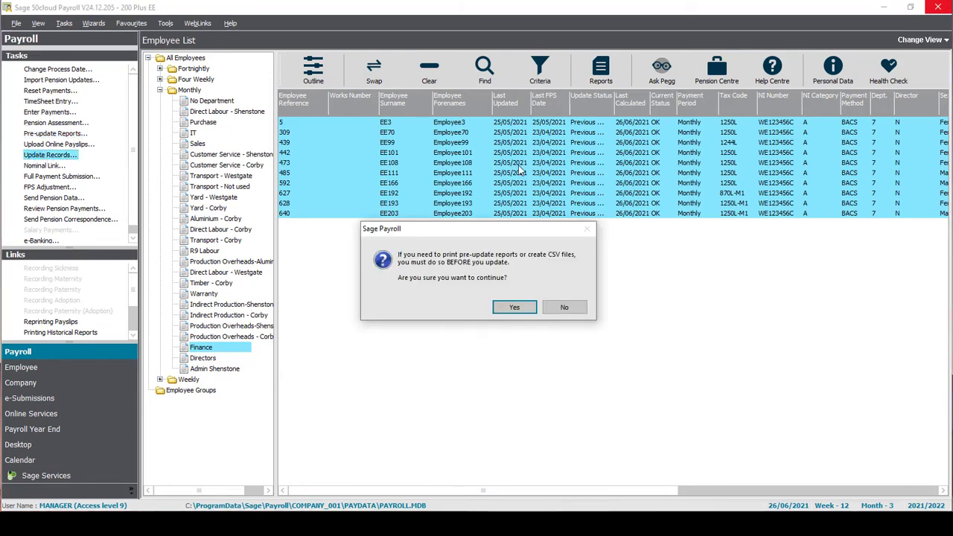
{"action": "left_click", "coordinate": [509, 311]}
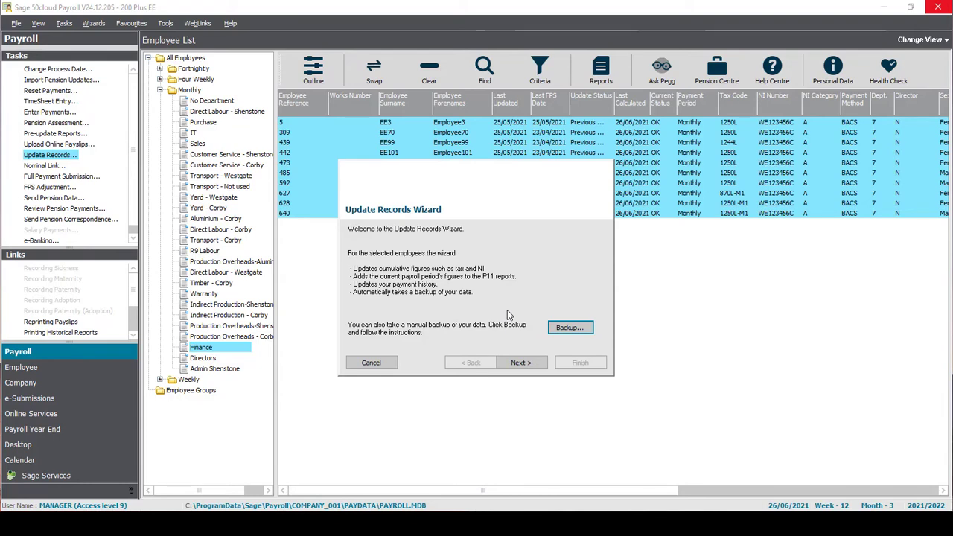
{"action": "left_click", "coordinate": [570, 328]}
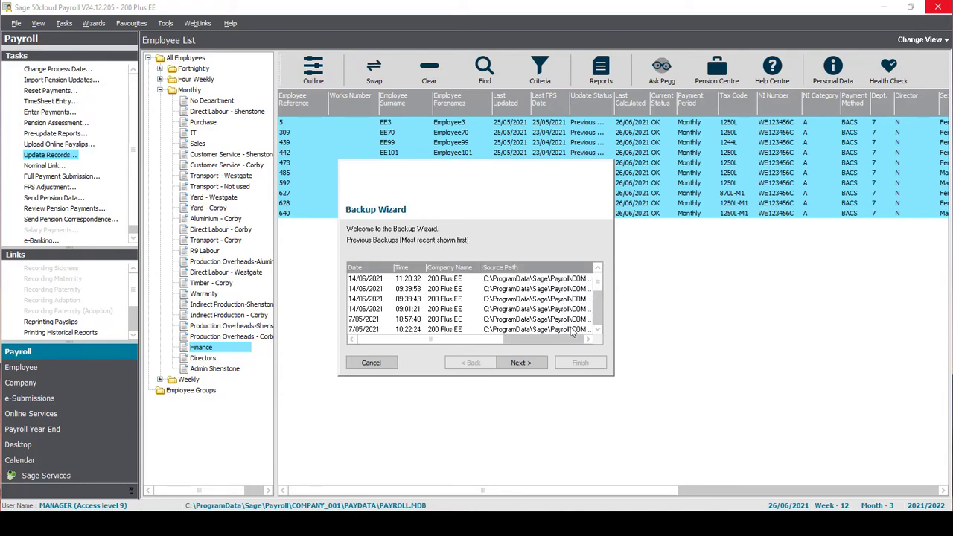
{"action": "left_click", "coordinate": [520, 363]}
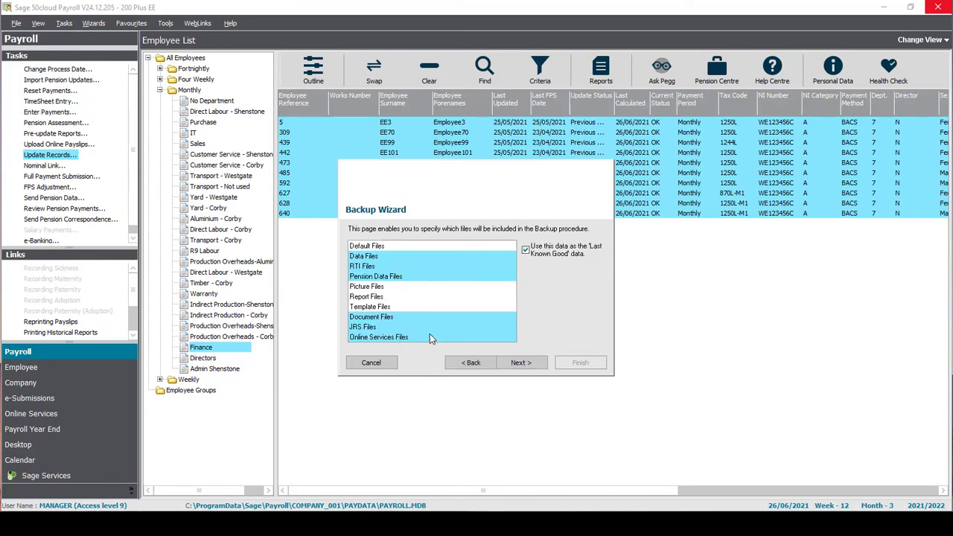
{"action": "left_click", "coordinate": [519, 363]}
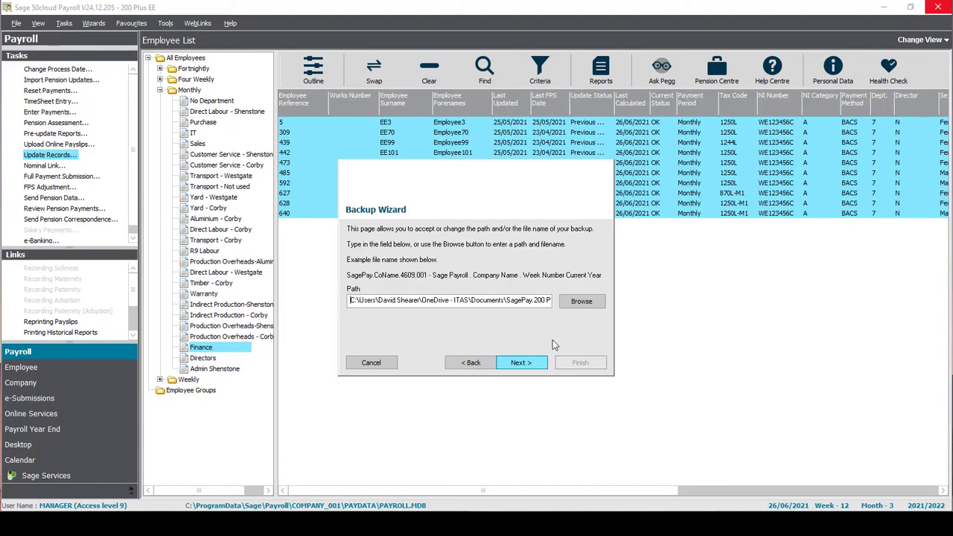
- Name the backup file Preupdate June Finance payroll in the Documents folder and run the backup
{"action": "left_click", "coordinate": [598, 305]}
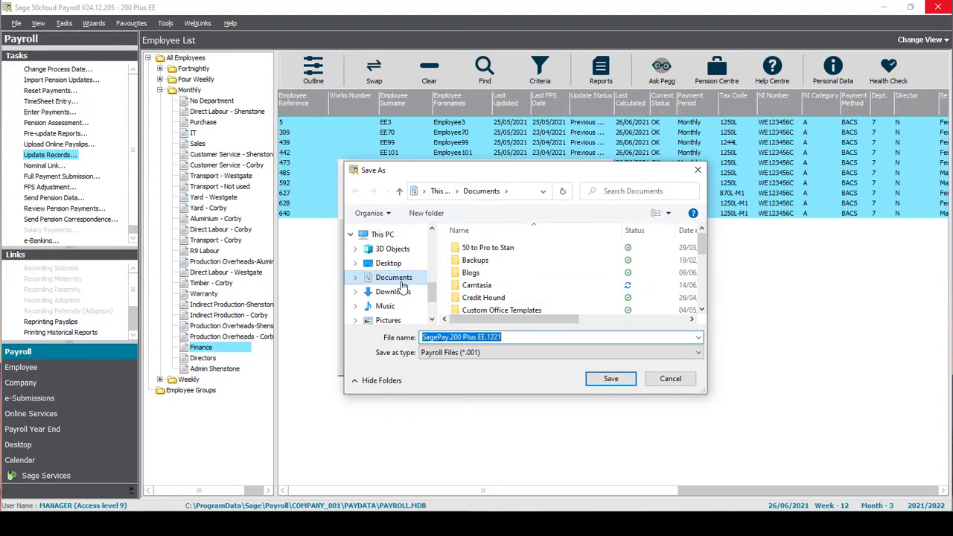
{"action": "scroll", "coordinate": [402, 287], "scroll_direction": "down", "scroll_amount": 2}
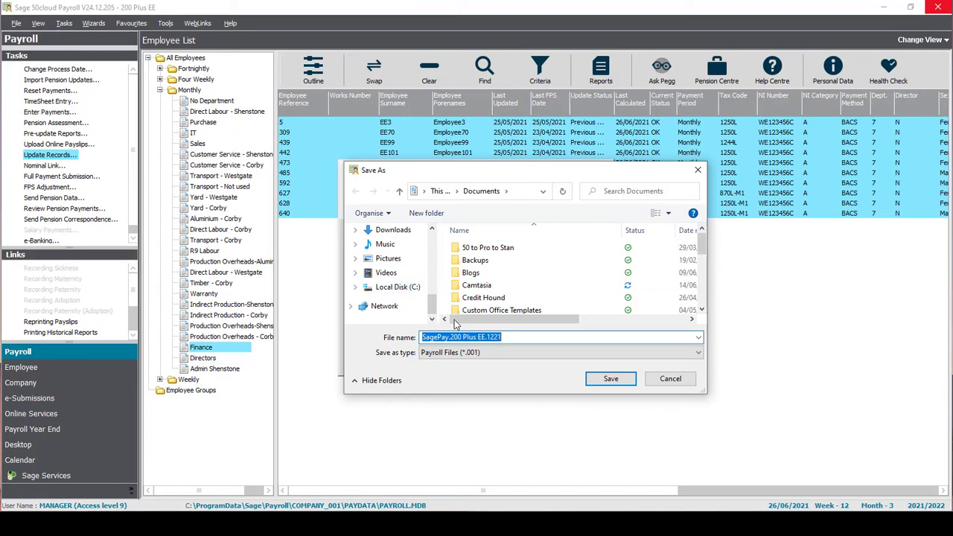
{"action": "type", "text": "P"}
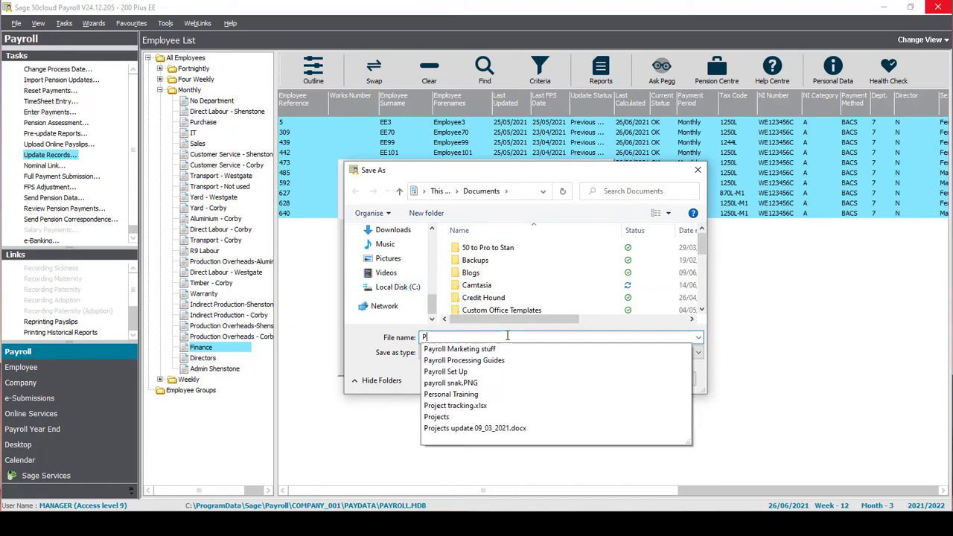
{"action": "type", "text": "reupdate Ju"}
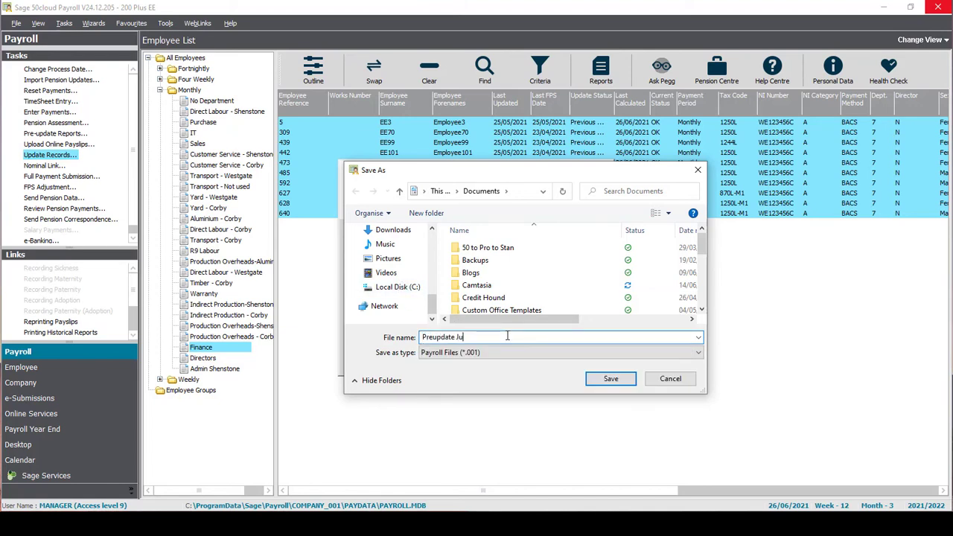
{"action": "type", "text": "ne Finance payroll"}
{"action": "left_click", "coordinate": [610, 380]}
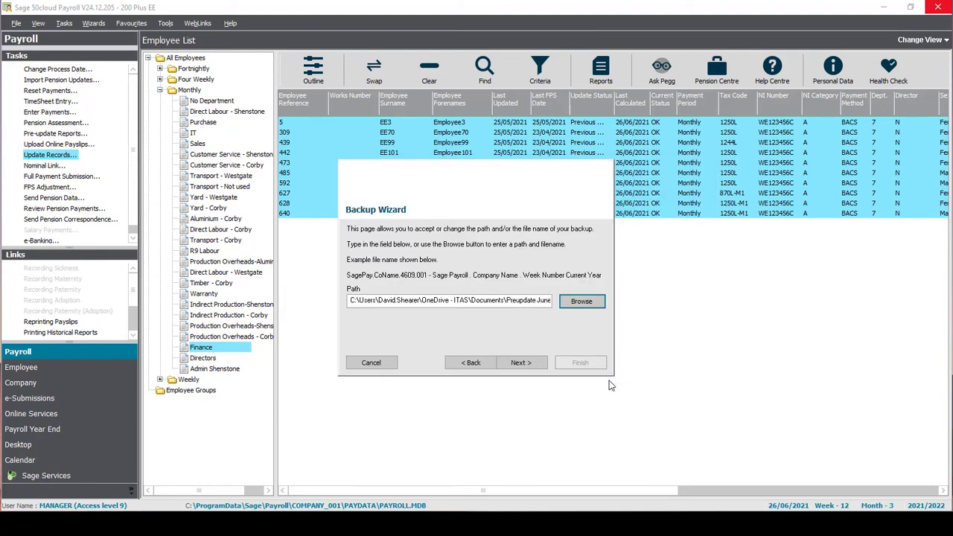
{"action": "left_click", "coordinate": [533, 366]}
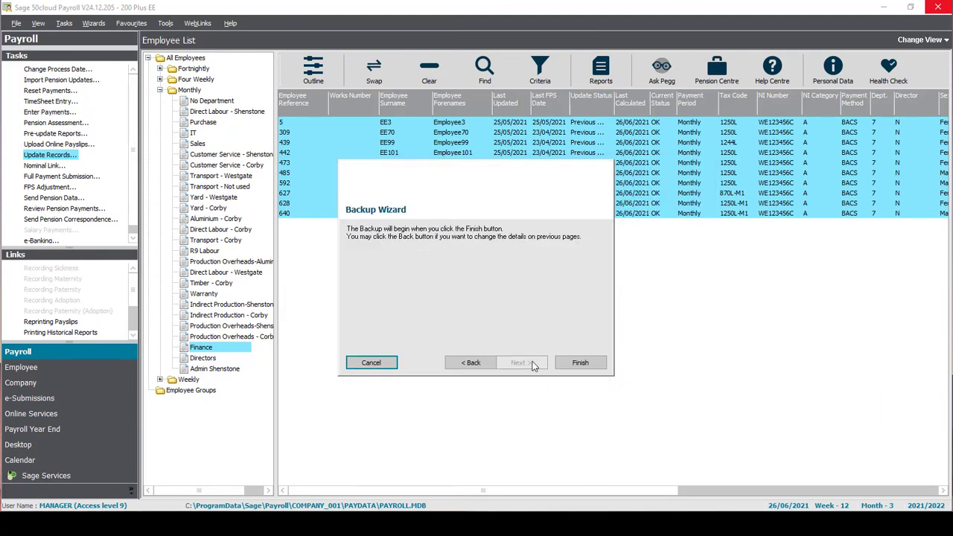
{"action": "left_click", "coordinate": [570, 364]}
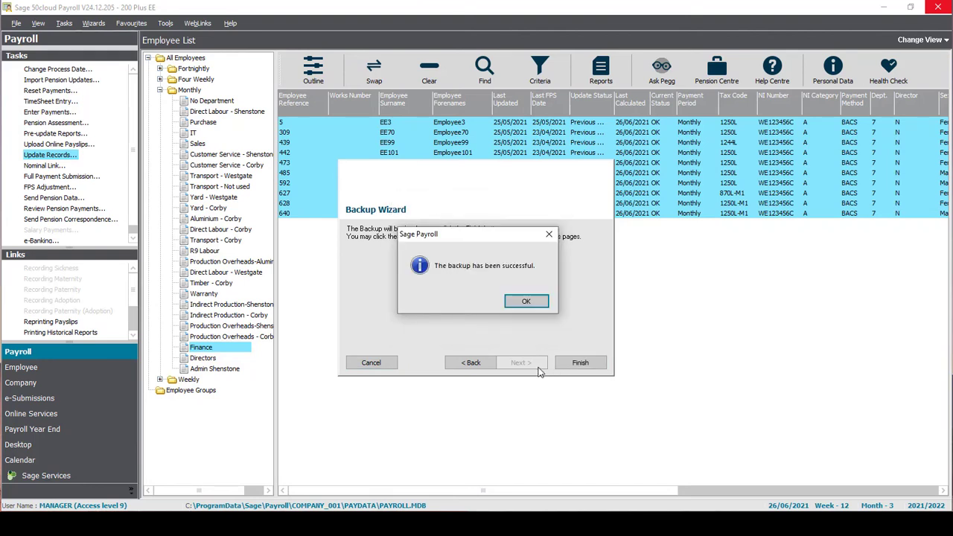
{"action": "left_click", "coordinate": [525, 302]}
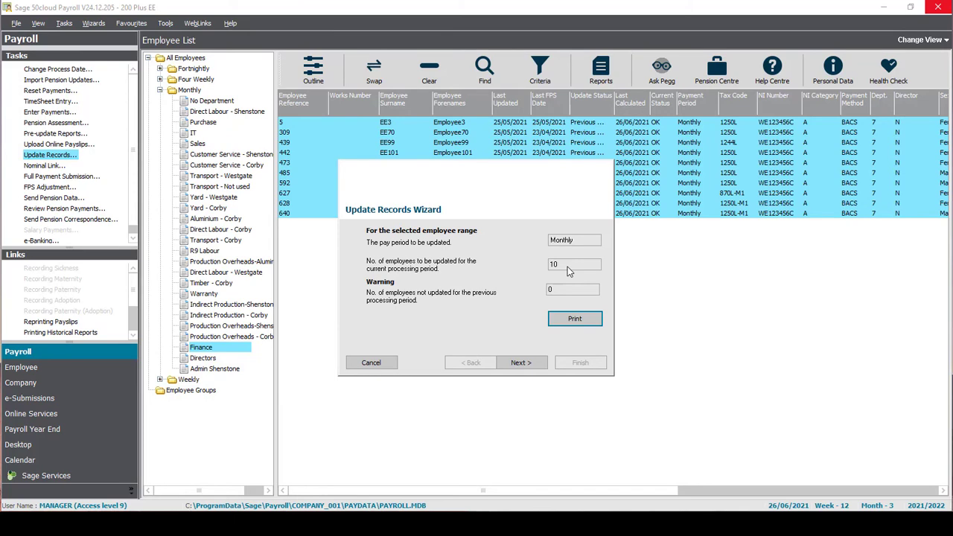
- Check the list of monthly employees due for updating and update the records of all of them
{"action": "left_click", "coordinate": [543, 363]}
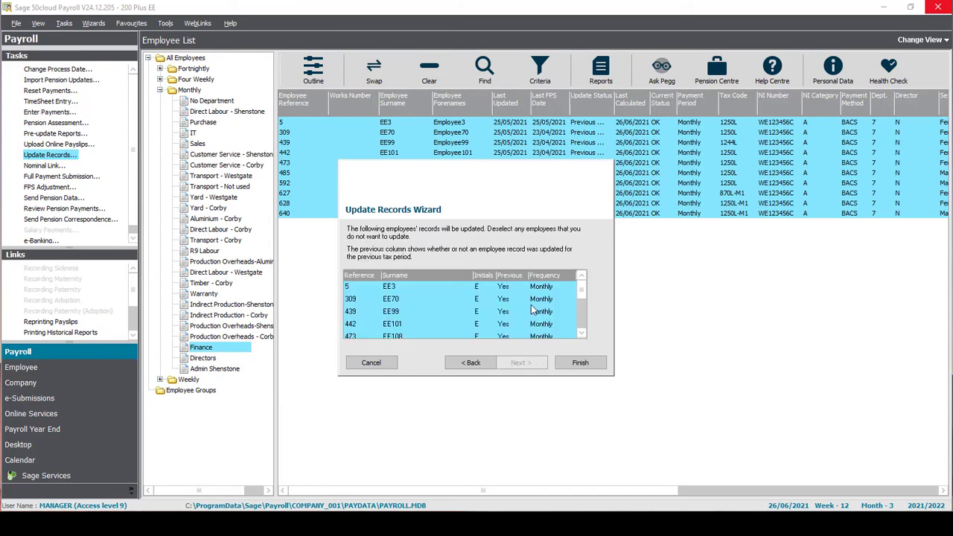
{"action": "key", "text": "Down"}
{"action": "key", "text": "Down"}
{"action": "key", "text": "Down"}
{"action": "key", "text": "Down"}
{"action": "key", "text": "Down"}
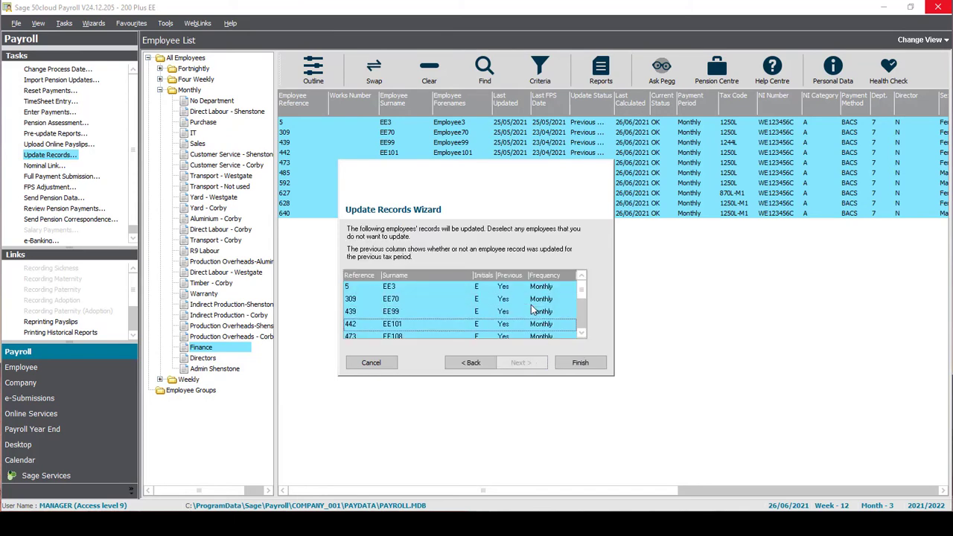
{"action": "key", "text": "Down"}
{"action": "key", "text": "Down"}
{"action": "key", "text": "Down"}
{"action": "key", "text": "Down"}
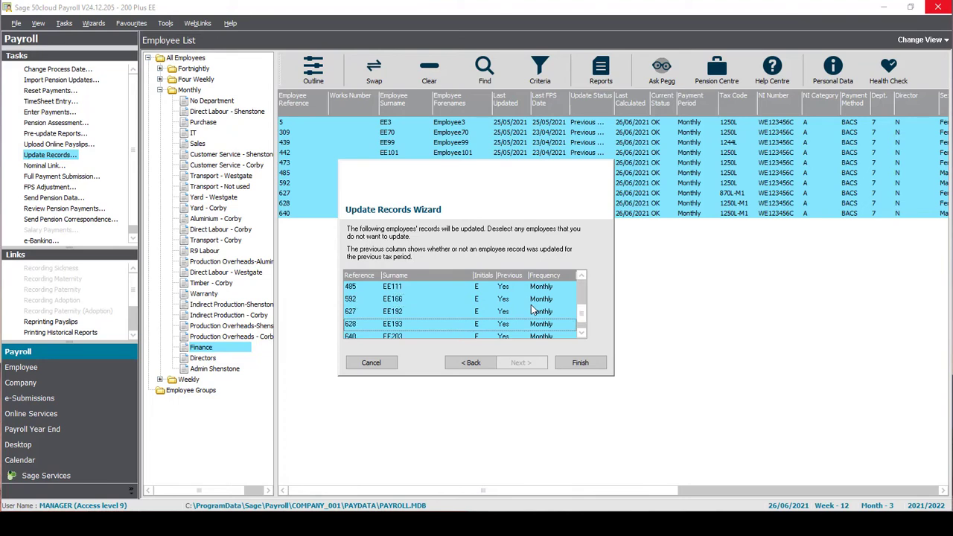
{"action": "key", "text": "Home"}
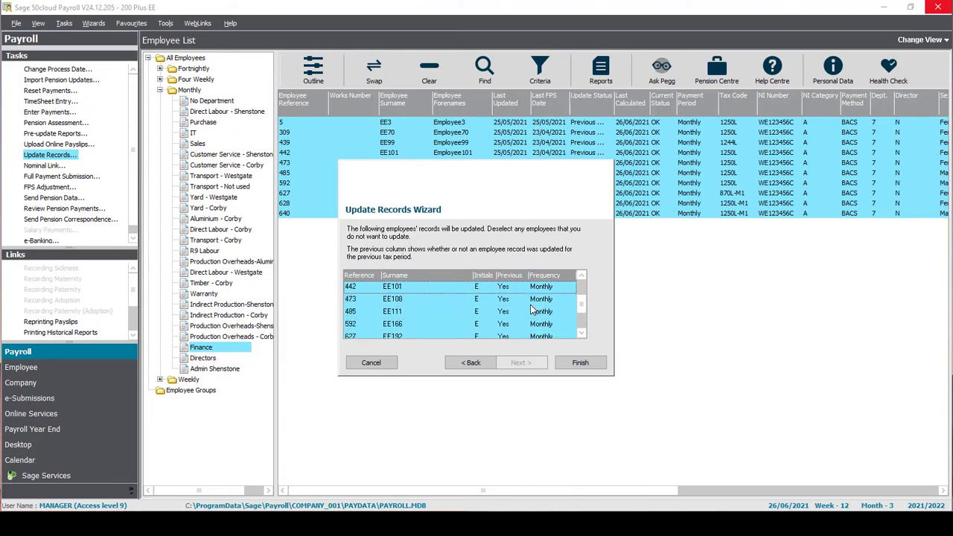
{"action": "left_click", "coordinate": [580, 363]}
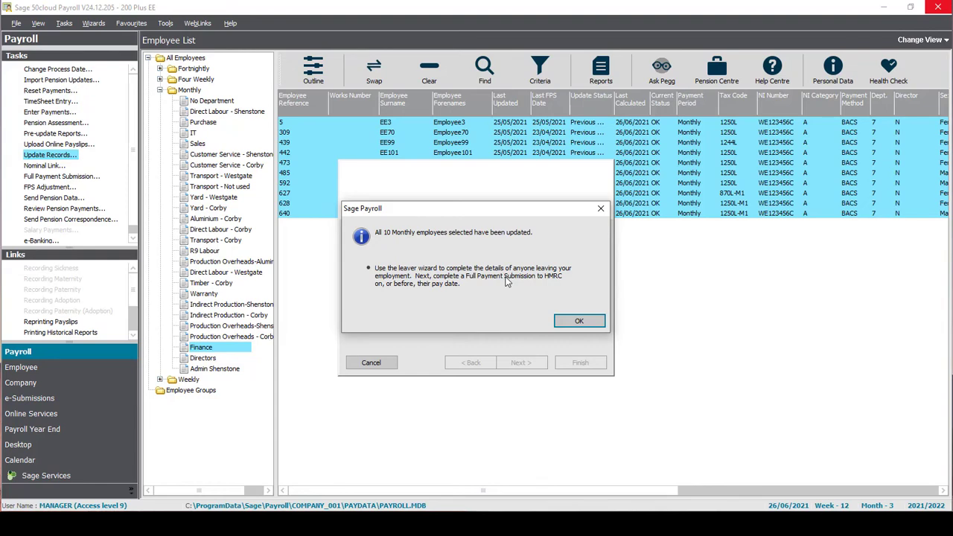
{"action": "left_click", "coordinate": [580, 324]}
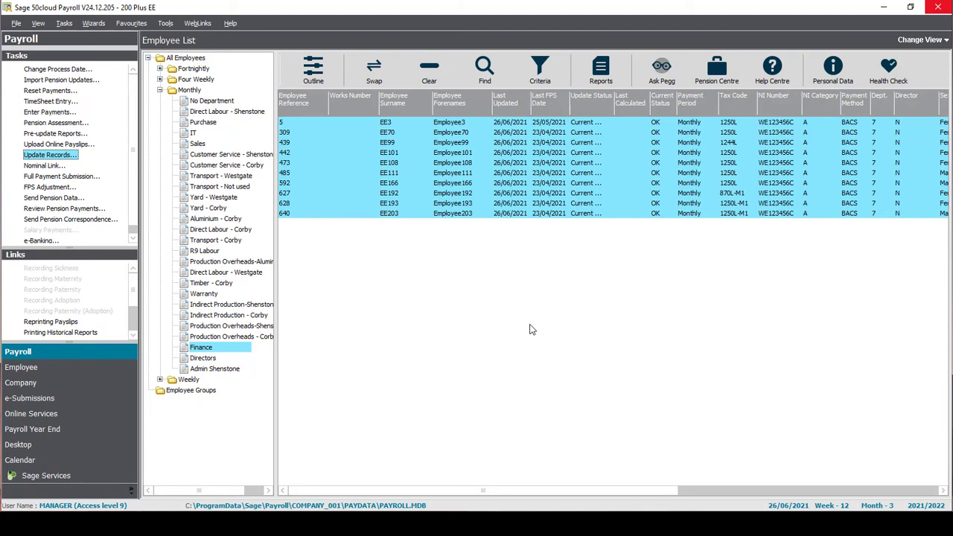
- Preview the Payment Summary (Part 3) report for all payment periods to check the year-to-date totals, and close the preview
{"action": "left_click", "coordinate": [607, 69]}
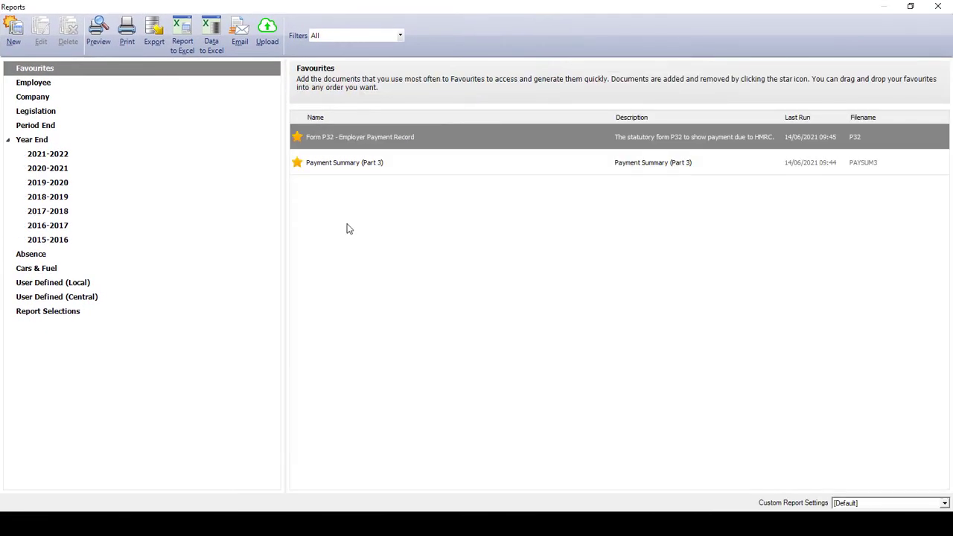
{"action": "left_click", "coordinate": [455, 165]}
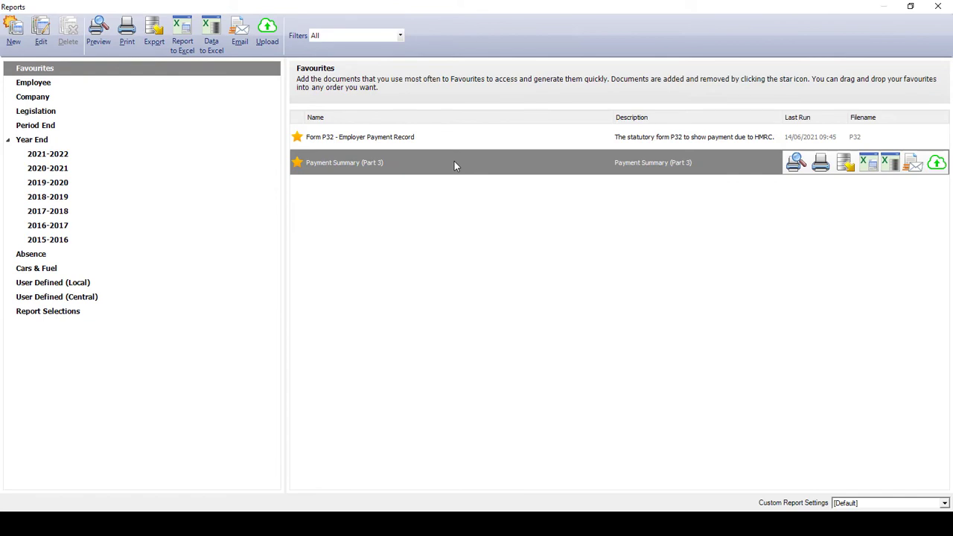
{"action": "double_click", "coordinate": [456, 166]}
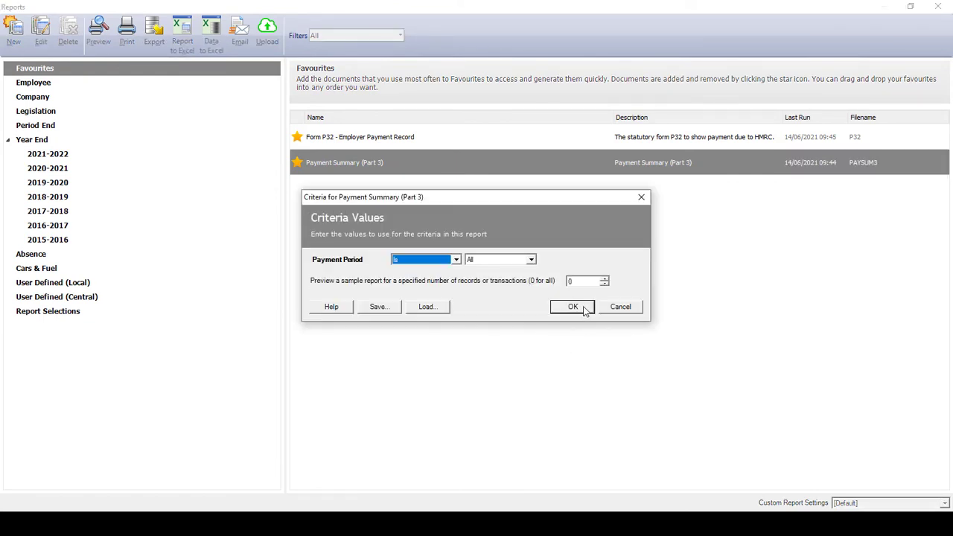
{"action": "left_click", "coordinate": [572, 306]}
{"action": "left_click", "coordinate": [707, 77]}
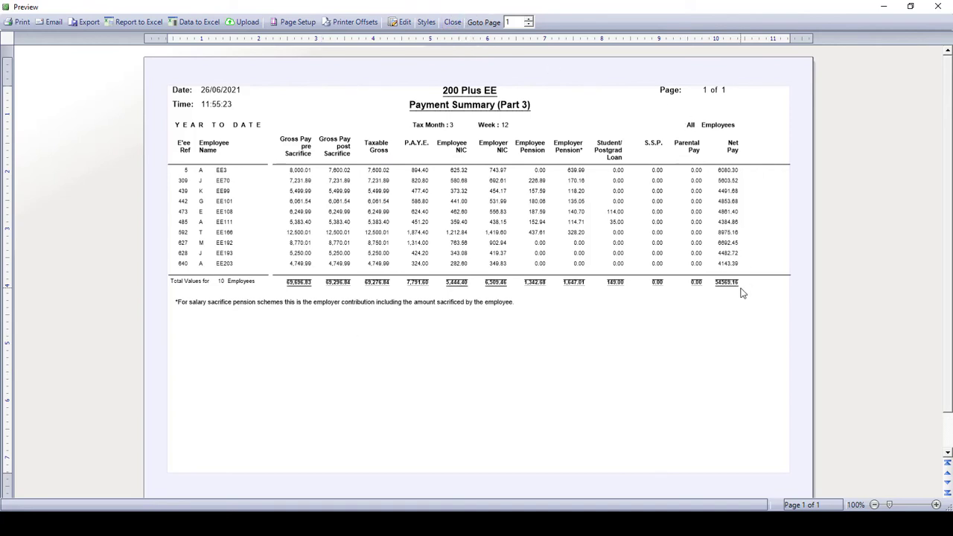
{"action": "left_click", "coordinate": [452, 21]}
- Preview the Form P32 - Employer Payment Record for tax month 3 with the period's values recorded, check the amounts due, and close it
{"action": "double_click", "coordinate": [436, 137]}
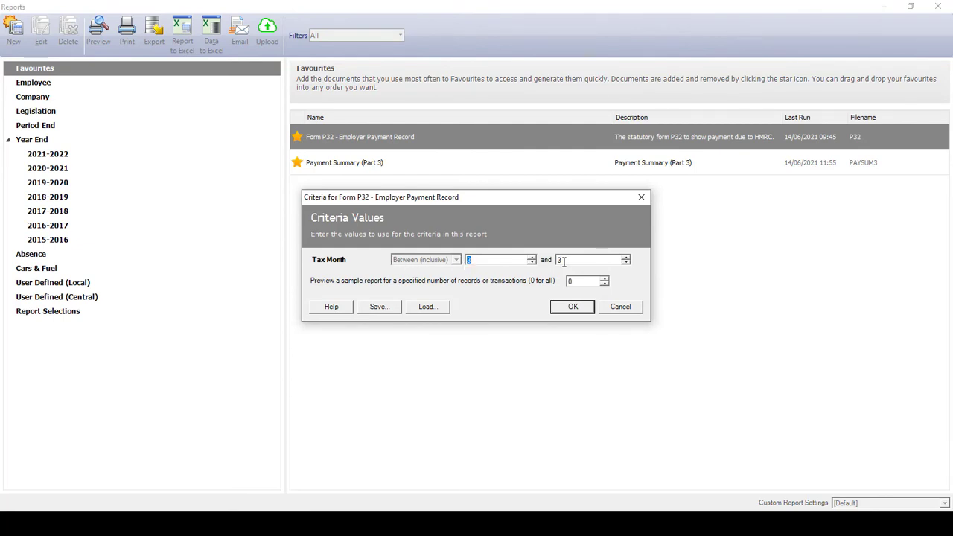
{"action": "left_click", "coordinate": [571, 306]}
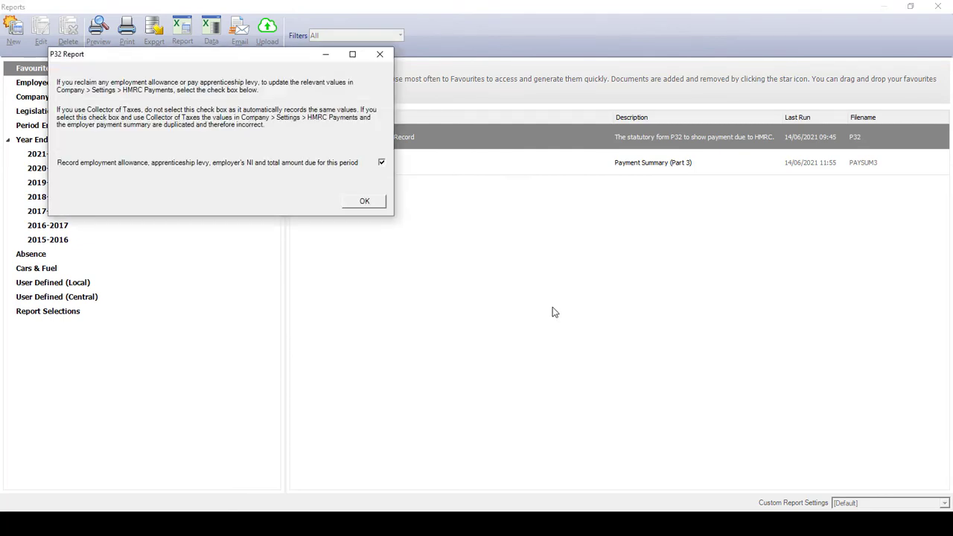
{"action": "left_click", "coordinate": [364, 203]}
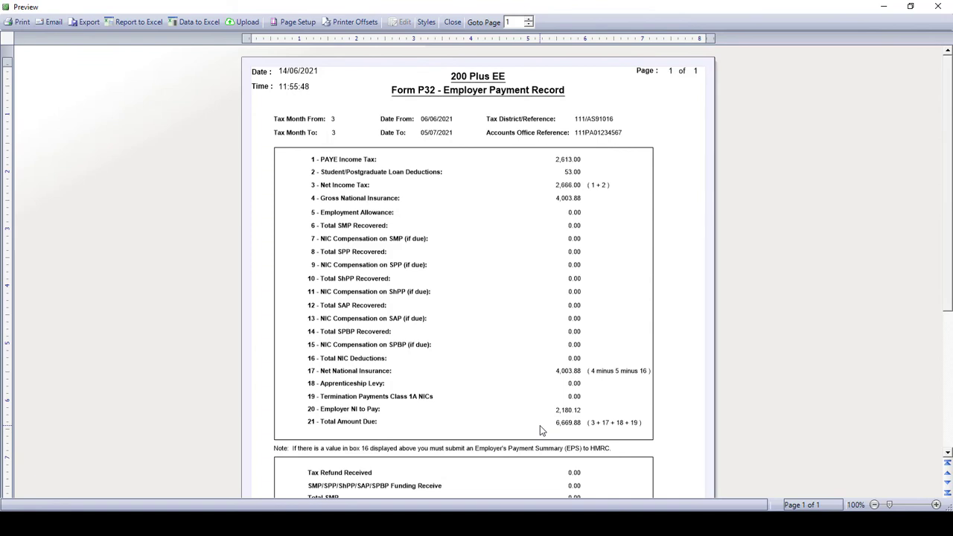
{"action": "scroll", "coordinate": [541, 431], "scroll_direction": "down", "scroll_amount": 3}
{"action": "scroll", "coordinate": [542, 430], "scroll_direction": "up", "scroll_amount": 3}
{"action": "left_click", "coordinate": [452, 22]}
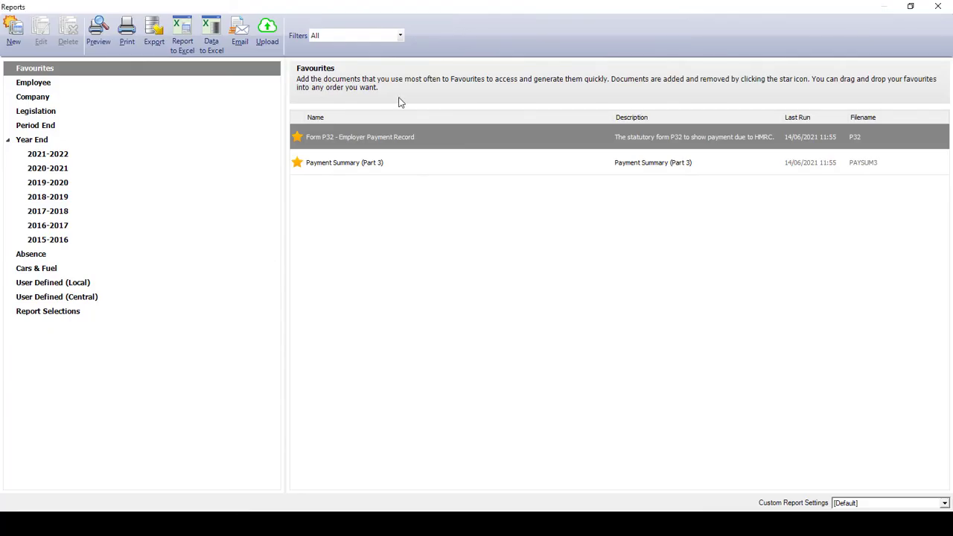
- Look through the Company, Legislation, Period End and Absence report categories, and close the reports window
{"action": "left_click", "coordinate": [34, 97]}
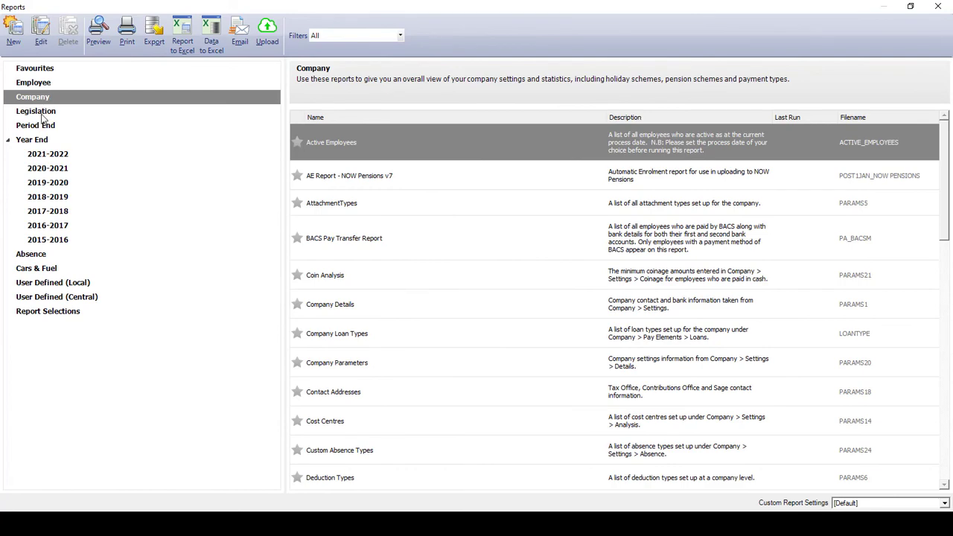
{"action": "left_click", "coordinate": [41, 113]}
{"action": "left_click", "coordinate": [41, 128]}
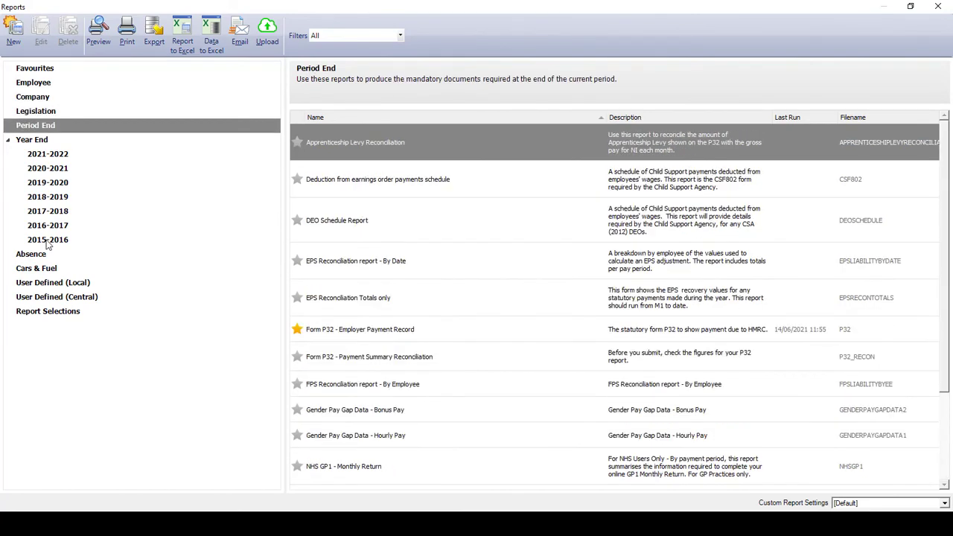
{"action": "left_click", "coordinate": [47, 256]}
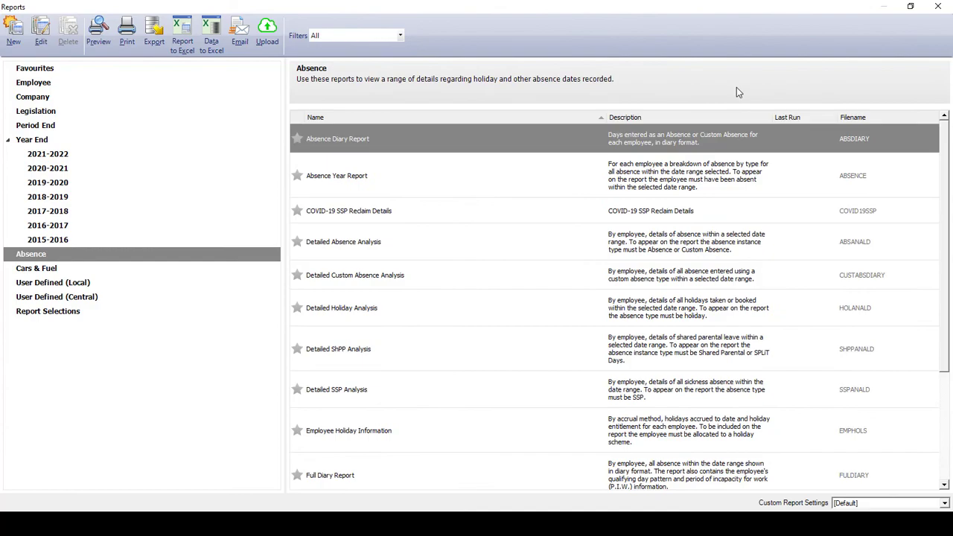
{"action": "left_click", "coordinate": [938, 7]}
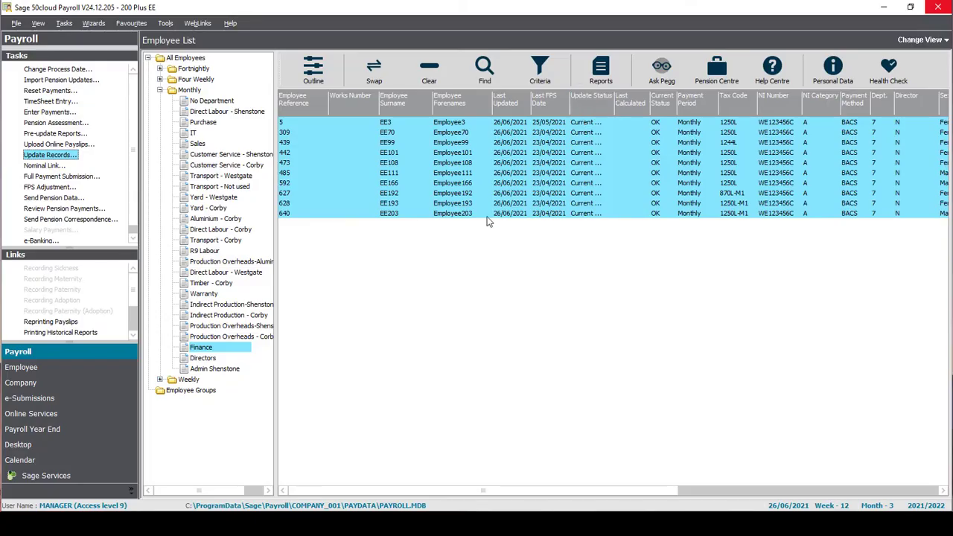
- Start a Full Payment Submission for the selected Finance employees, accept the checklist and important notice, and proceed with the existing gateway and company details
{"action": "left_click", "coordinate": [62, 177]}
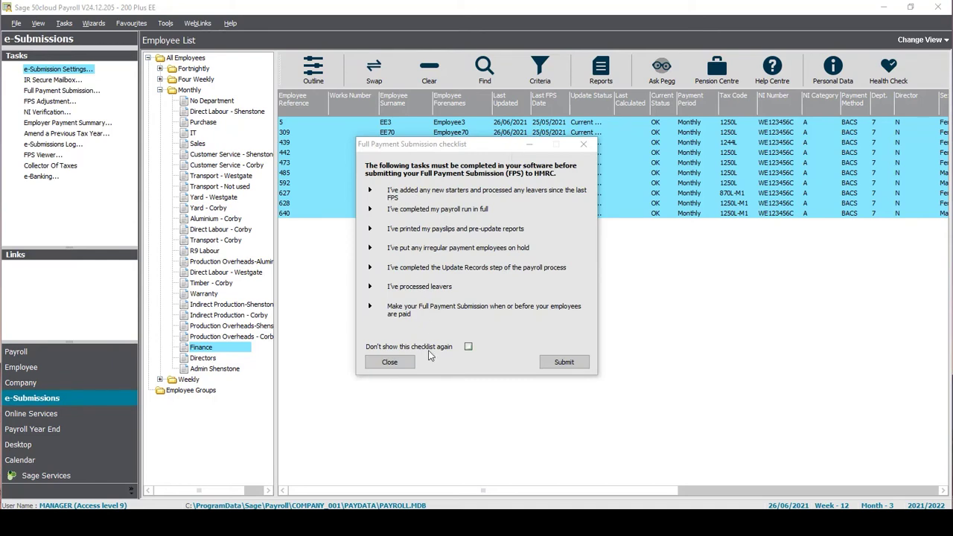
{"action": "left_click", "coordinate": [573, 367]}
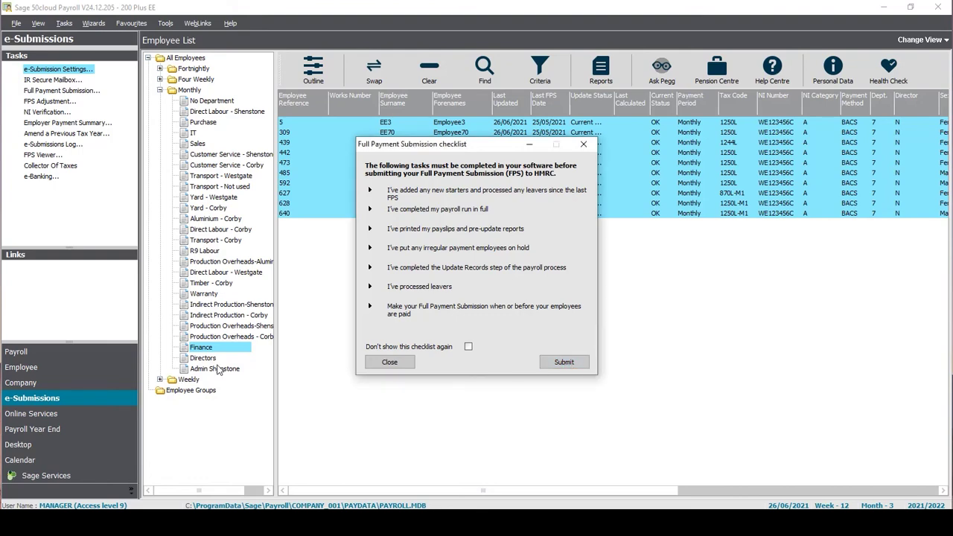
{"action": "left_click", "coordinate": [566, 369]}
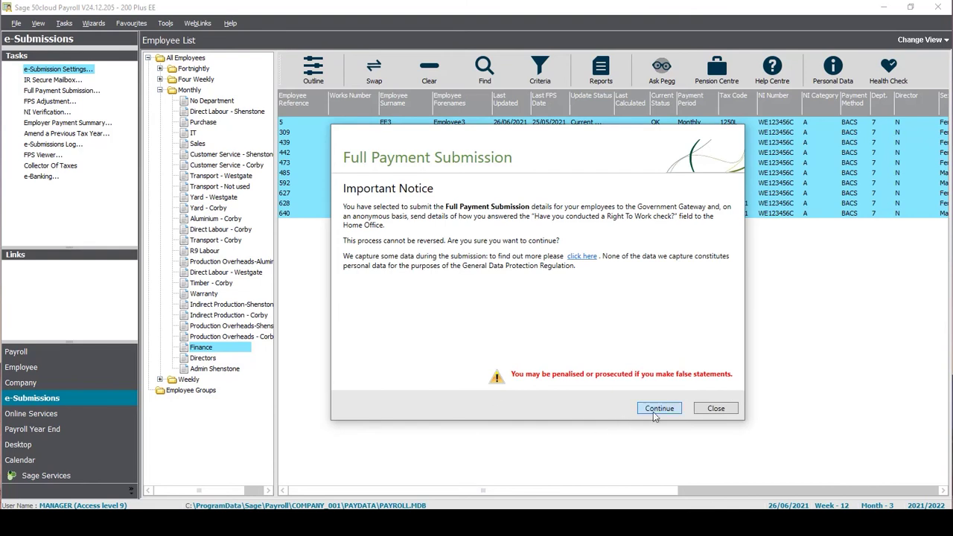
{"action": "left_click", "coordinate": [660, 409]}
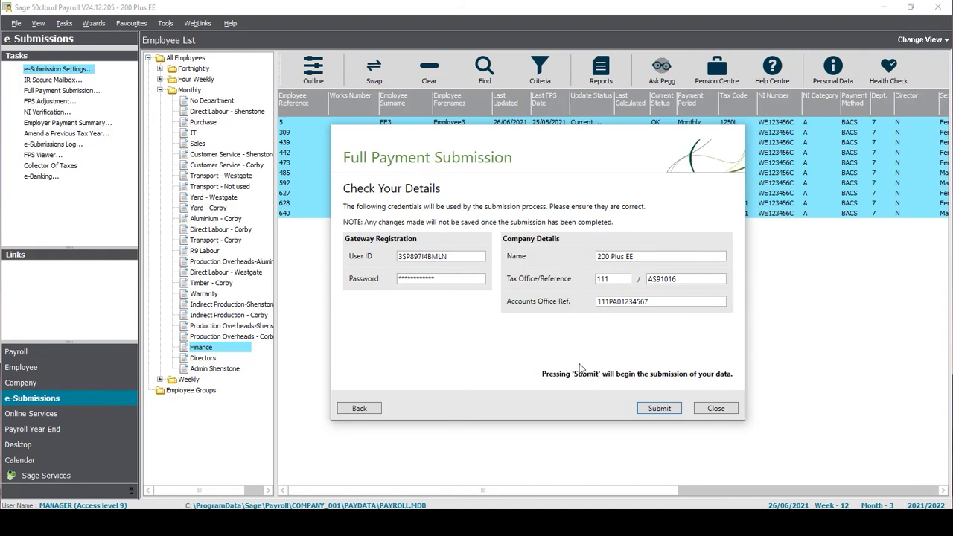
{"action": "left_click", "coordinate": [666, 411]}
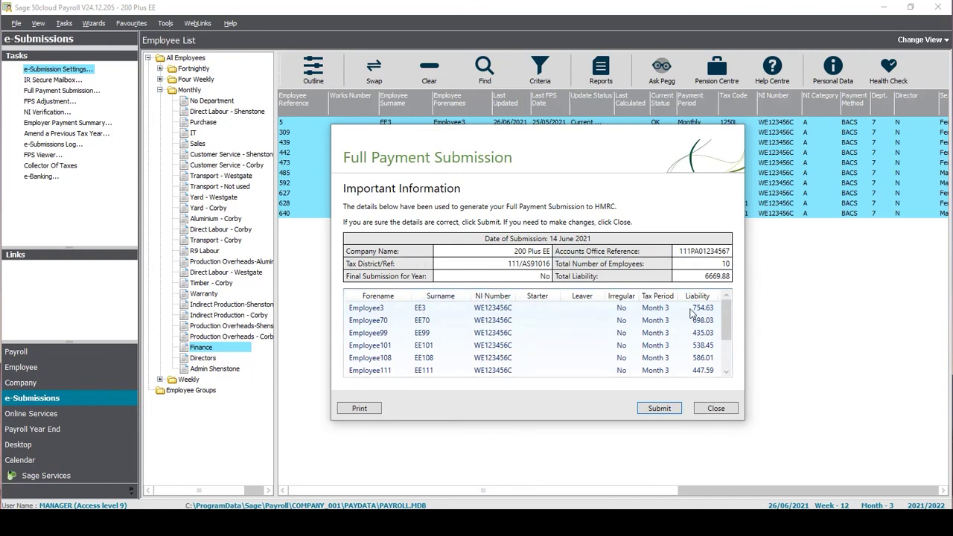
- Review the employees, tax periods and liabilities included in the Full Payment Submission, and submit it to HMRC
{"action": "scroll", "coordinate": [690, 313], "scroll_direction": "down", "scroll_amount": 2}
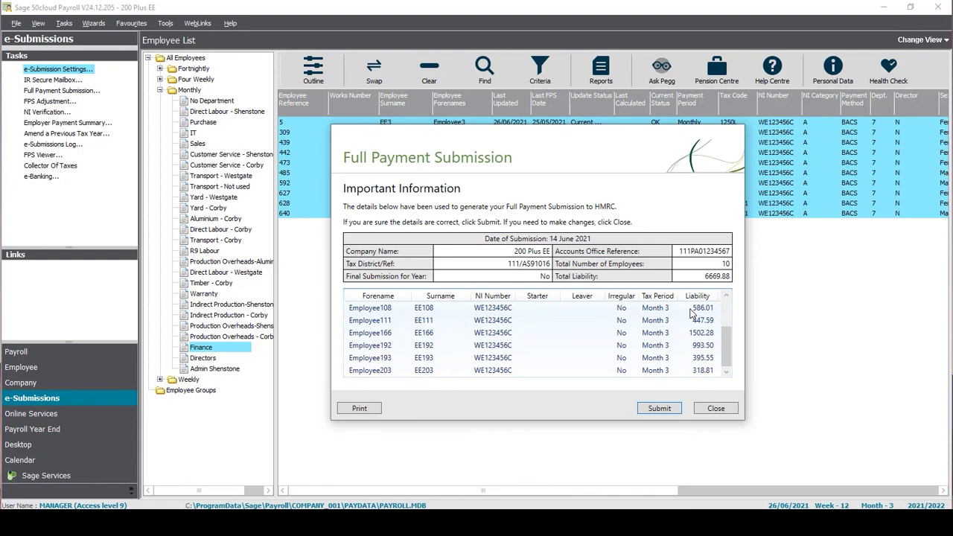
{"action": "scroll", "coordinate": [690, 313], "scroll_direction": "up", "scroll_amount": 2}
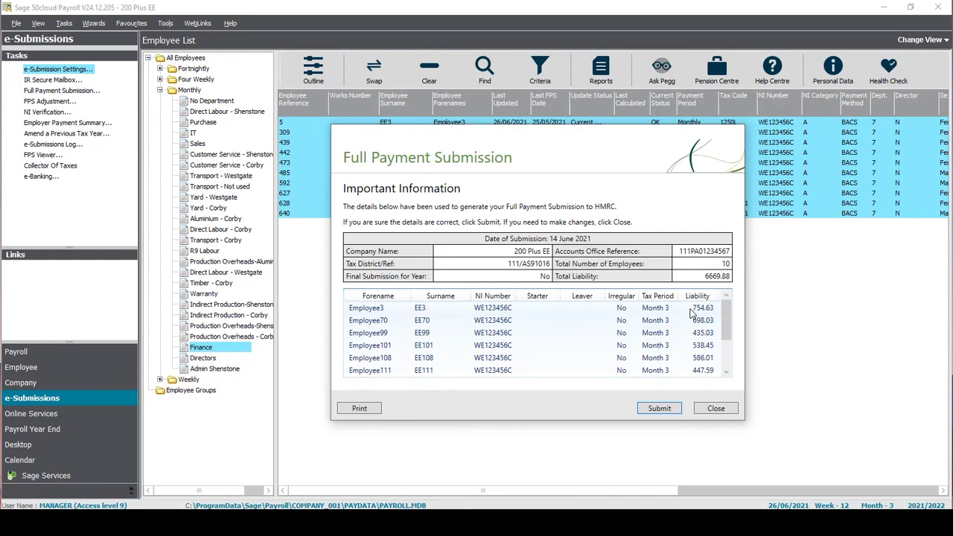
{"action": "left_click", "coordinate": [653, 408]}
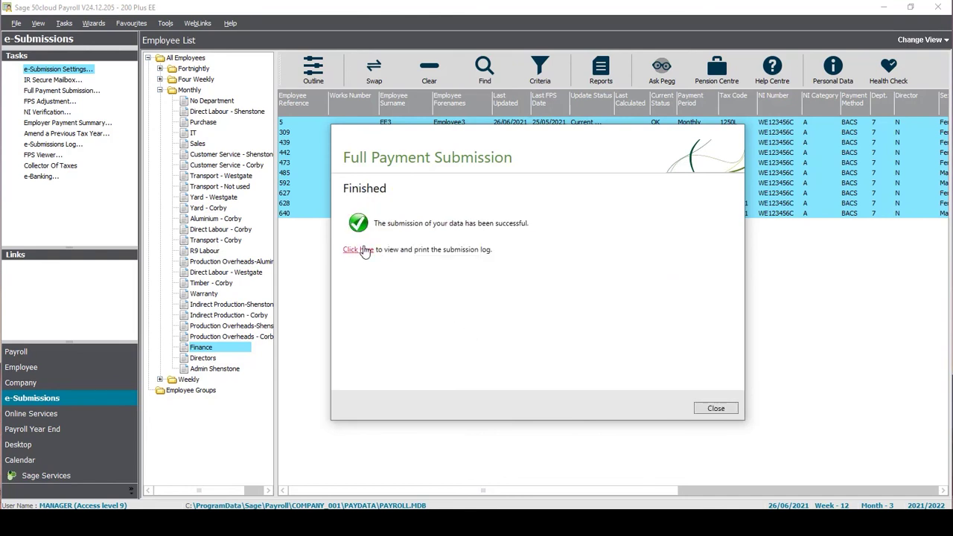
- View the completed submission's log and close the wizard, and check the 14/06/2021 12:03 FPS entry in the e-Submissions Log before closing it
{"action": "left_click", "coordinate": [364, 250]}
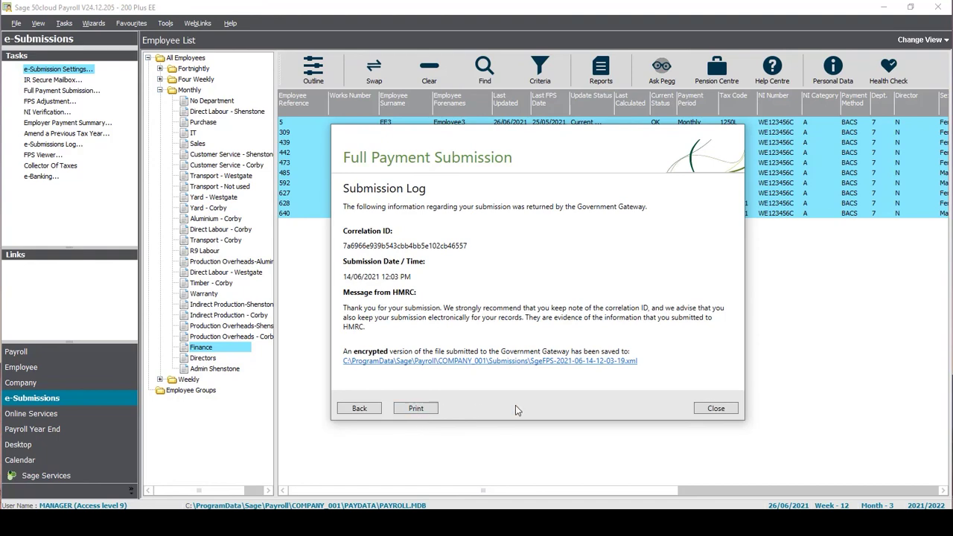
{"action": "left_click", "coordinate": [716, 407]}
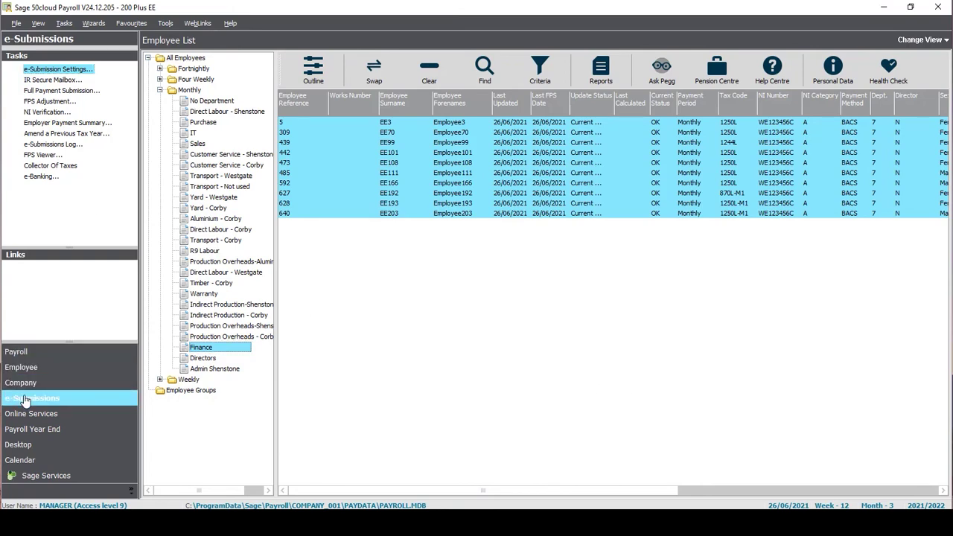
{"action": "left_click", "coordinate": [53, 146]}
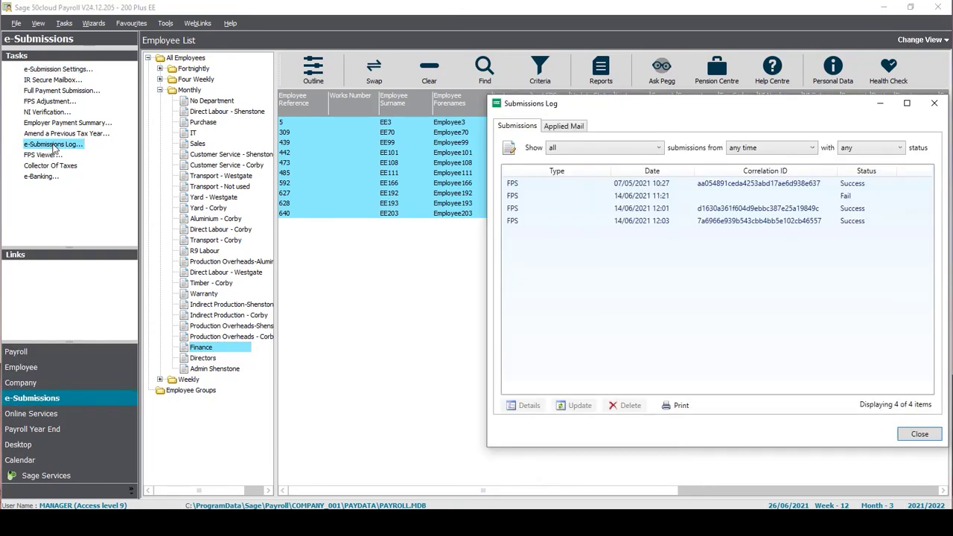
{"action": "left_click_drag", "start_coordinate": [607, 111], "coordinate": [364, 127]}
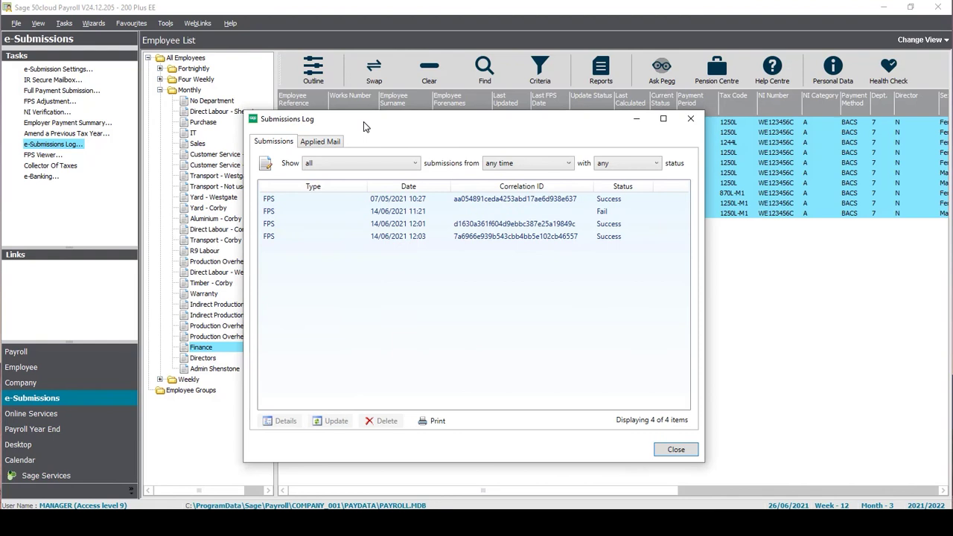
{"action": "left_click", "coordinate": [508, 237]}
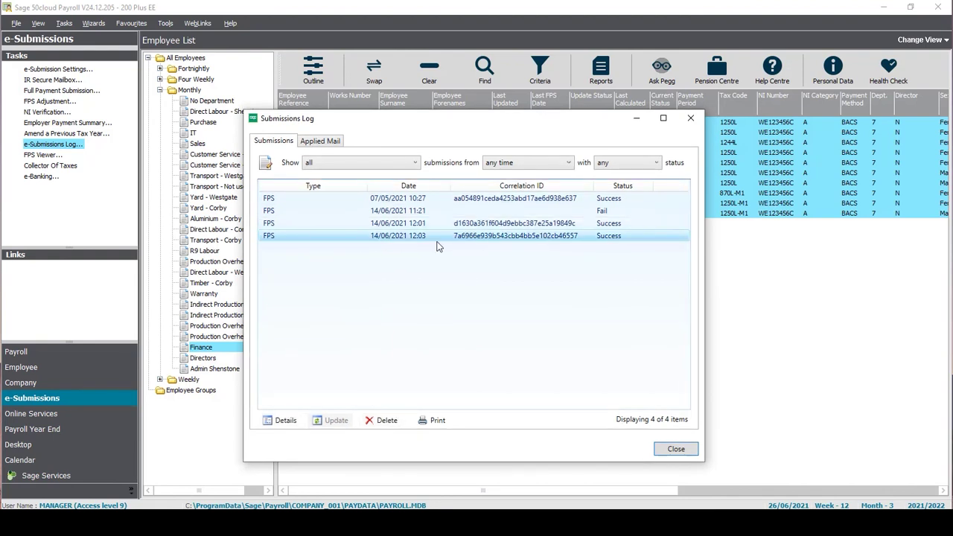
{"action": "left_click", "coordinate": [674, 449]}
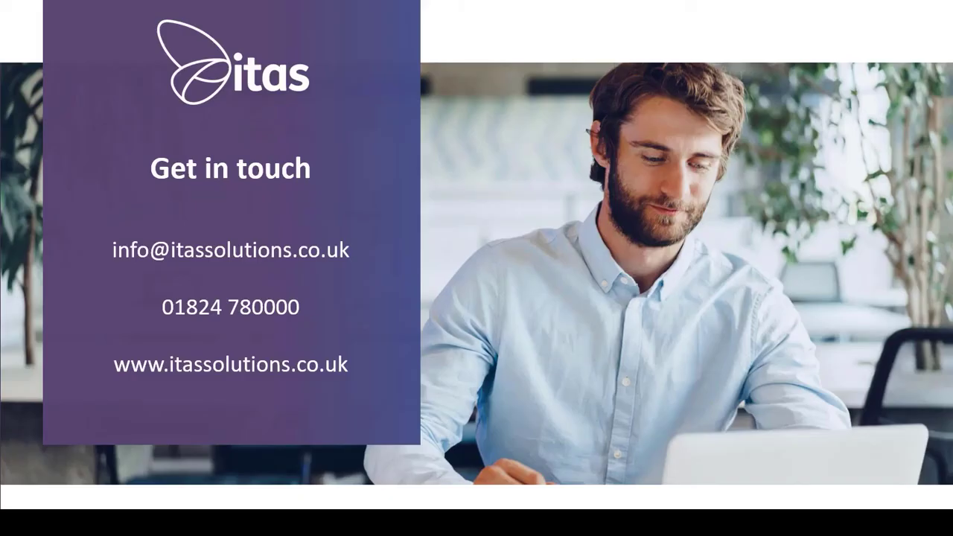